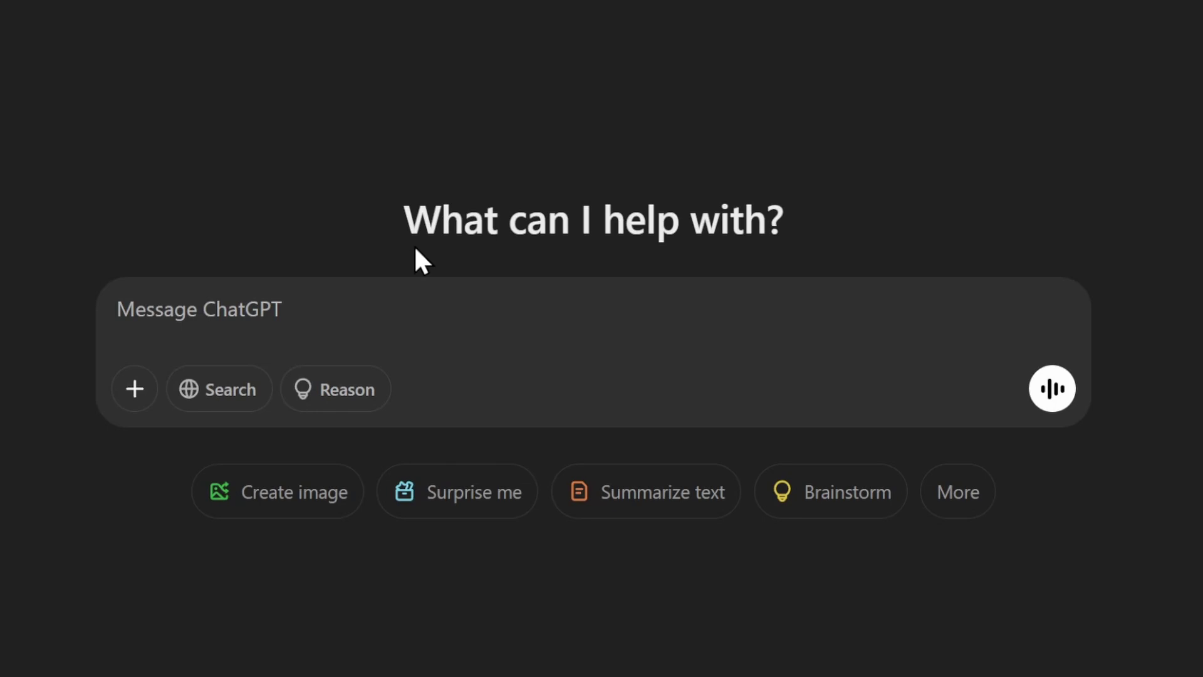
- Paste the prepared 50-fact Topic/Part 1/Part 2 table prompt into ChatGPT and send it
left_click(405, 309)
type("Generate a table with 50 unique, engaging, and easily relatable facts, formatted with three columns: Topic/Type, Part 1, and Part 2. Focus on psychology, relationships, crushes, male vs. female behaviors, and similar themes. Each fact should be simple, eye-catching, and written for a grade 7 reading level or below. Avoid repetition, and make the facts emotionally charged, attention-grabbing, or polarizing to resonate with a wide audience. Ensure the content is clear, relatable, and universally understandable. Include examples if necessary.")
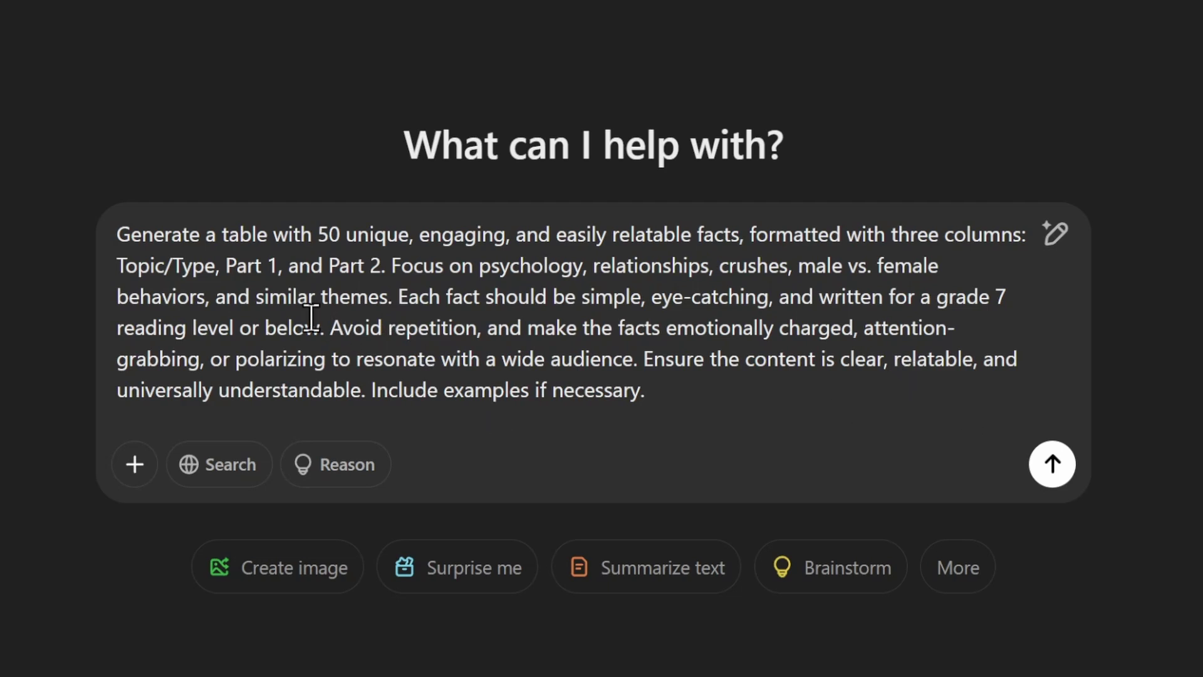
left_click(218, 298)
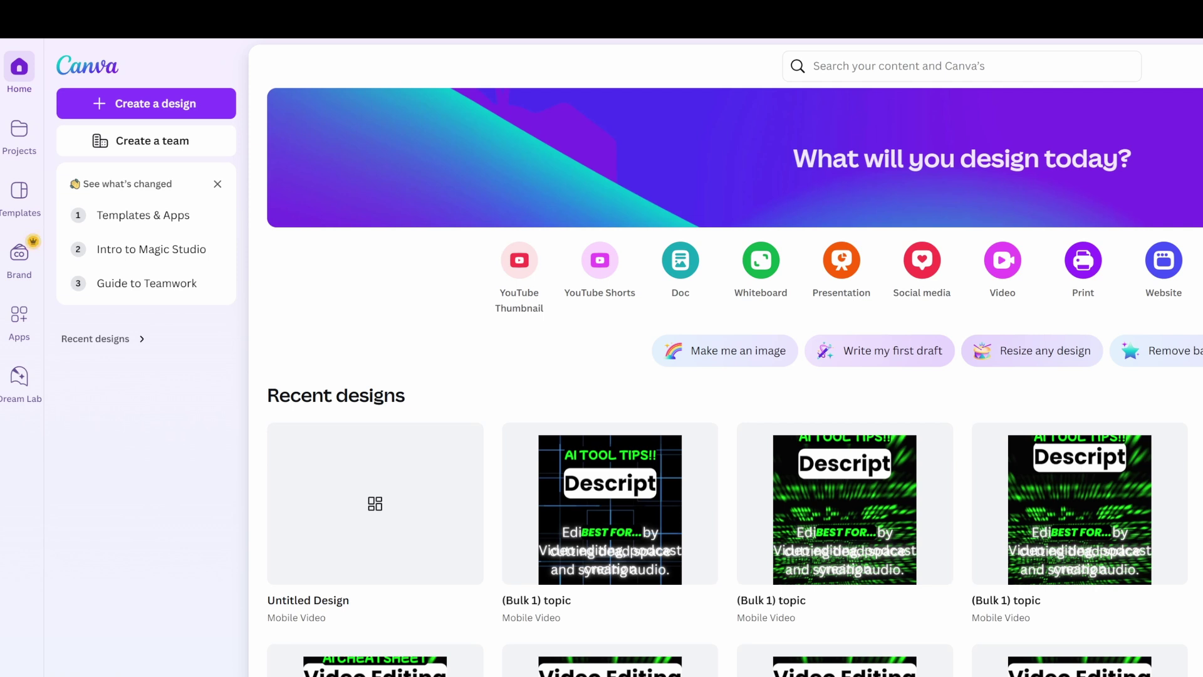
- Search Canva for 'Youtube shorts' and start a blank vertical Mobile Video design
left_click(839, 66)
type("Youtube shorts")
key("Return")
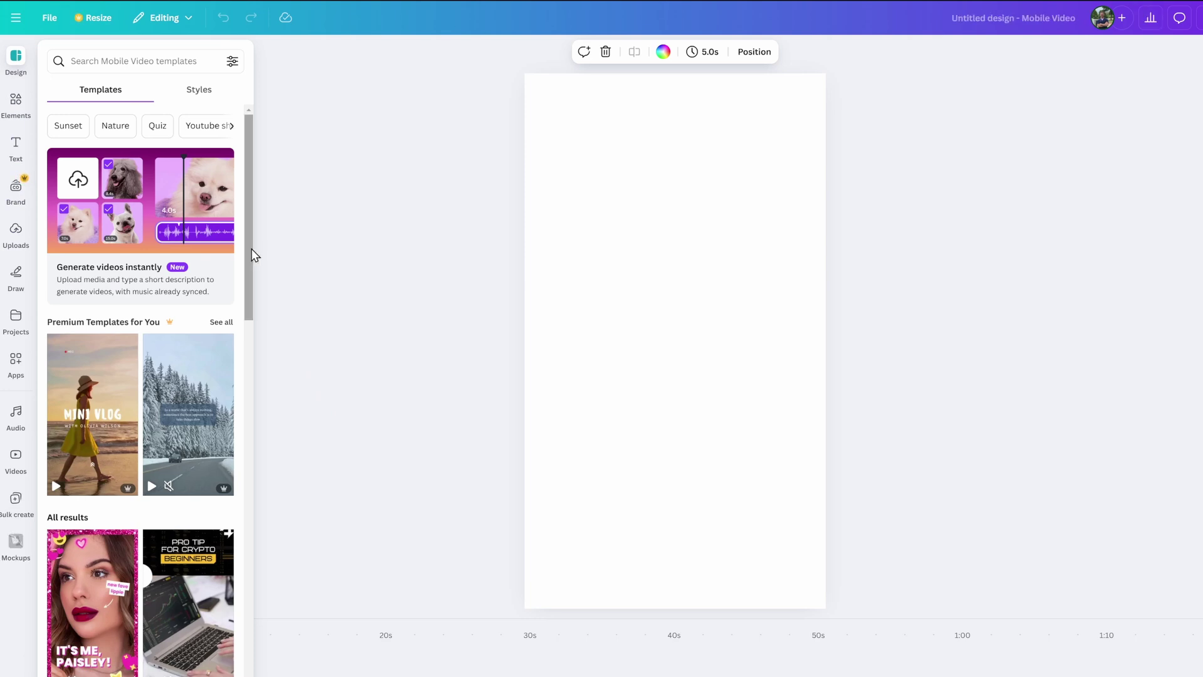
left_click(257, 358)
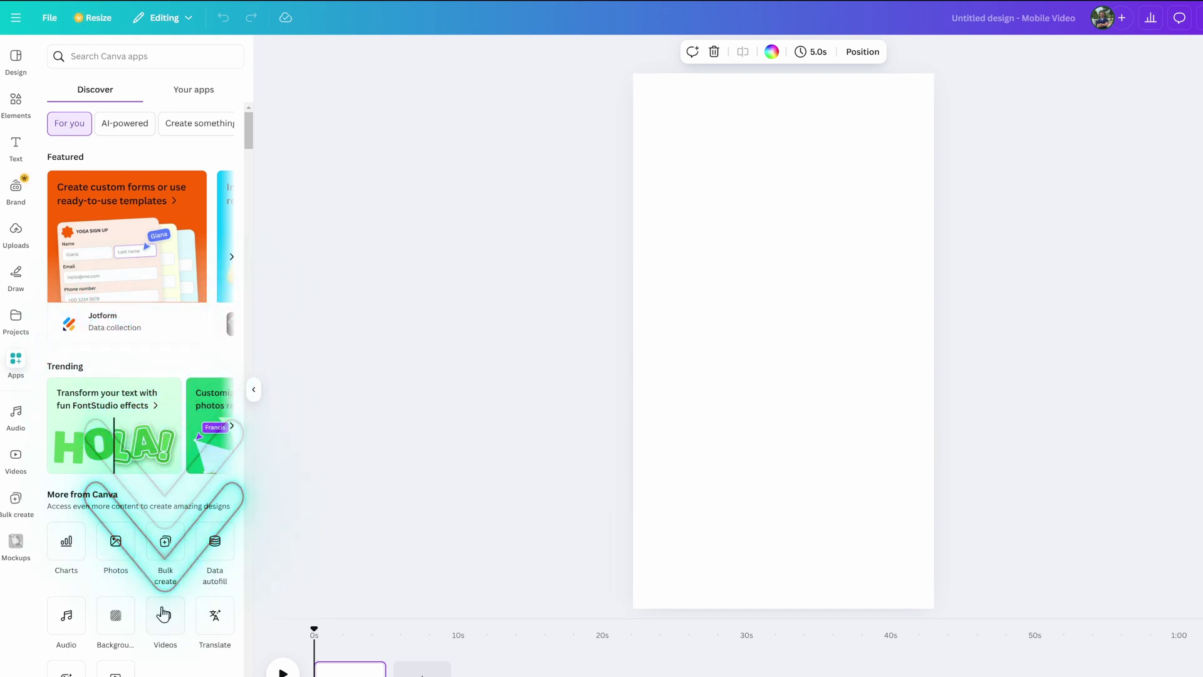
- Add the 30-second beach sunset stock clip from the 'beach' video results to the page
left_click(162, 615)
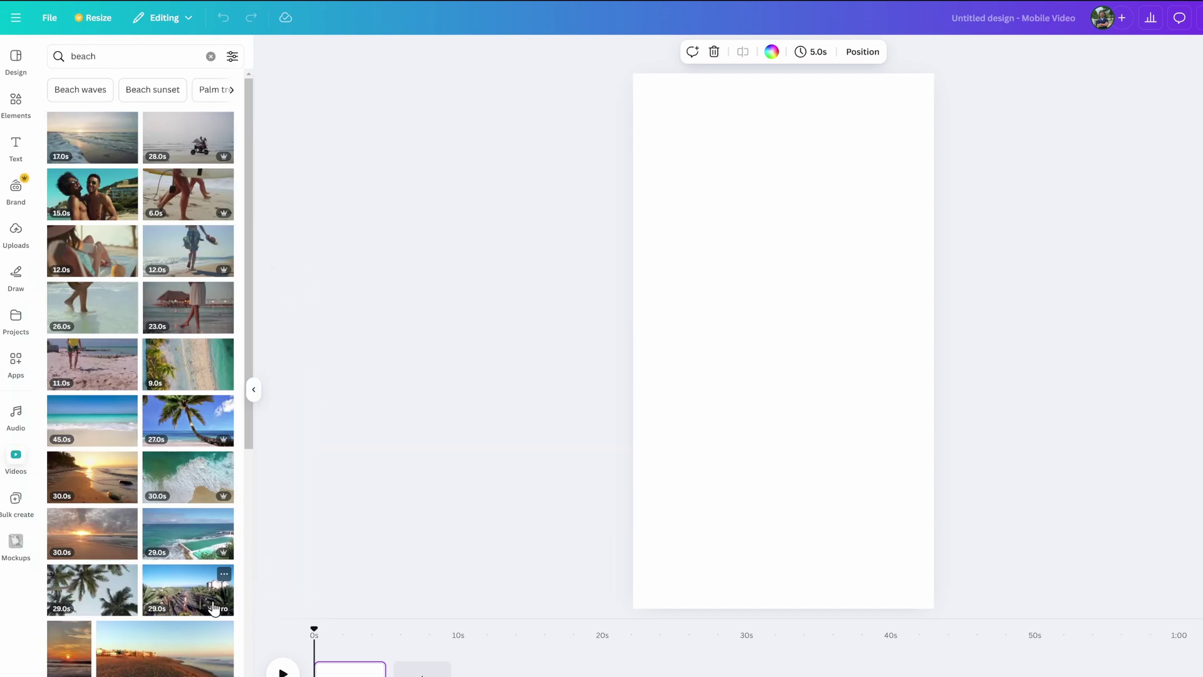
scroll(214, 608, "down", 5)
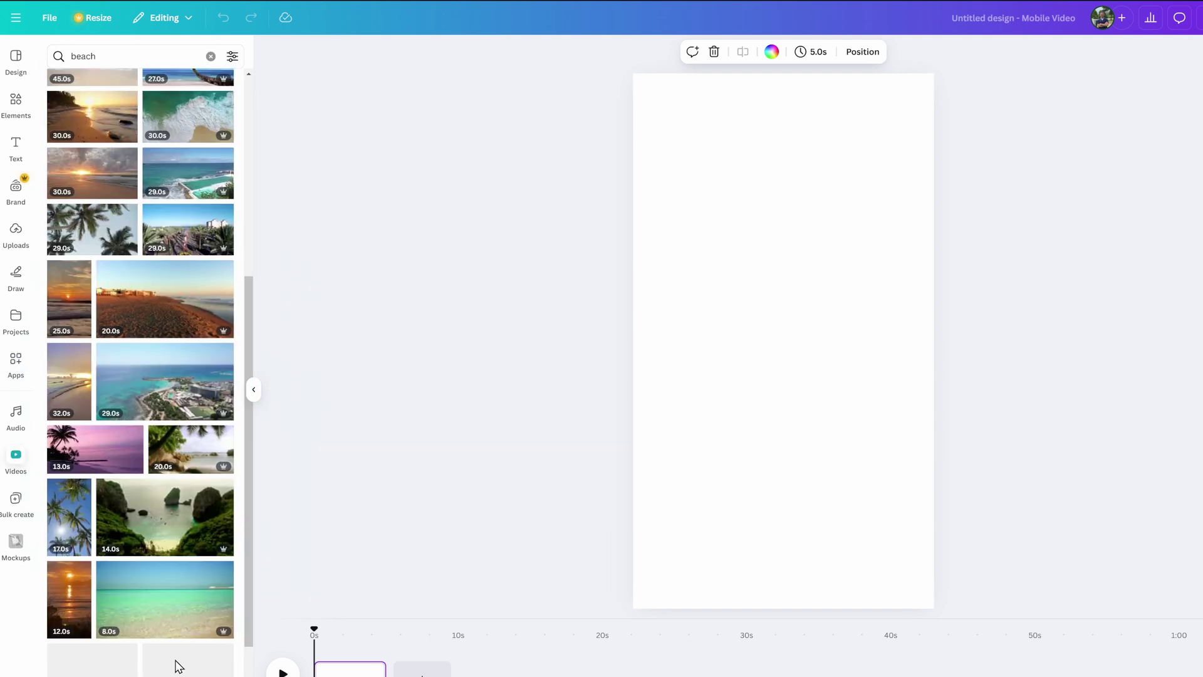
left_click(110, 119)
mouse_move(853, 369)
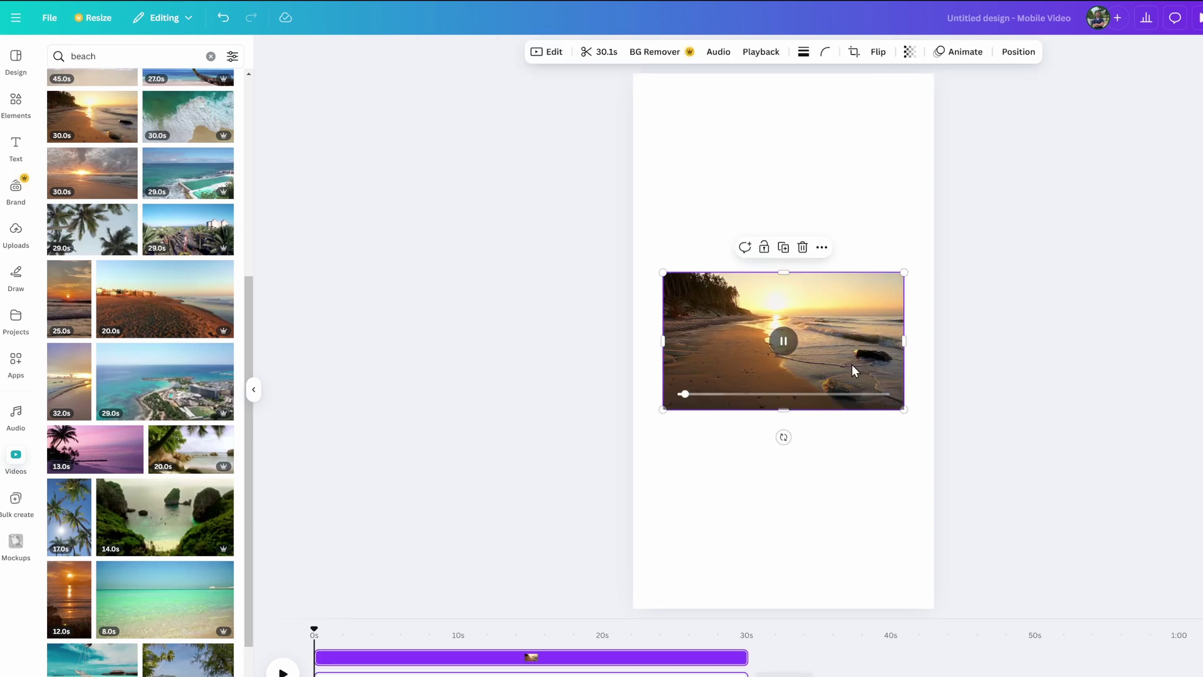
- Enlarge, reposition and crop the beach clip so it fills the vertical page
left_click_drag(852, 363, 782, 246)
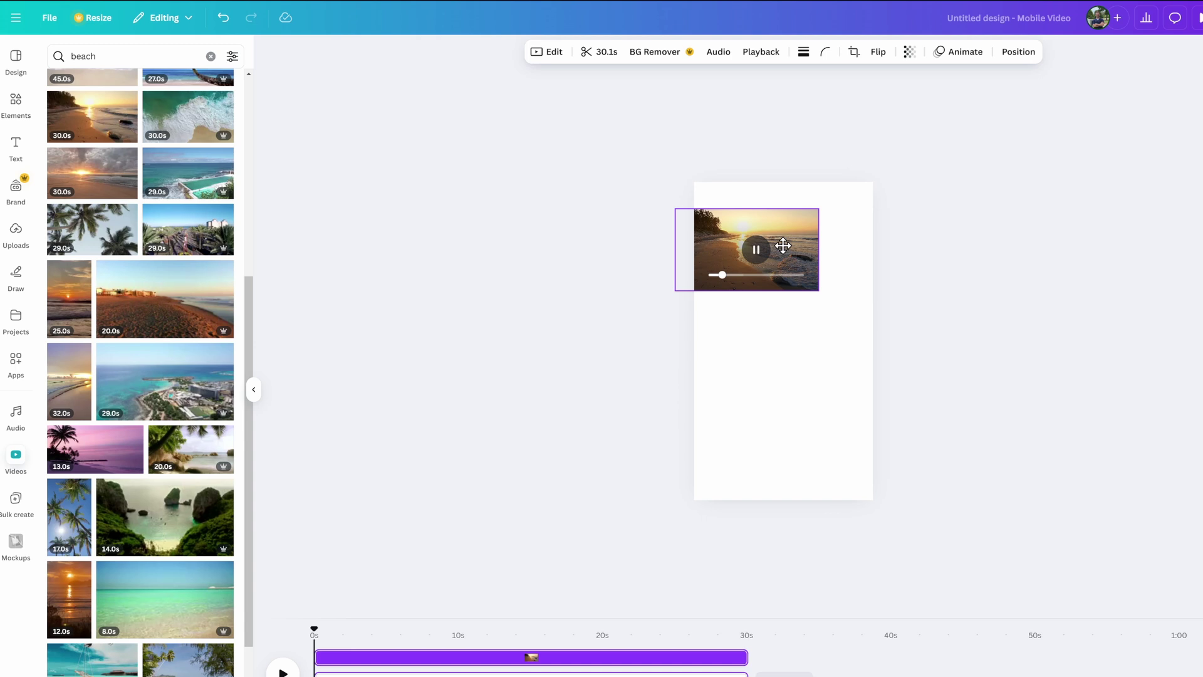
left_click_drag(783, 246, 932, 488)
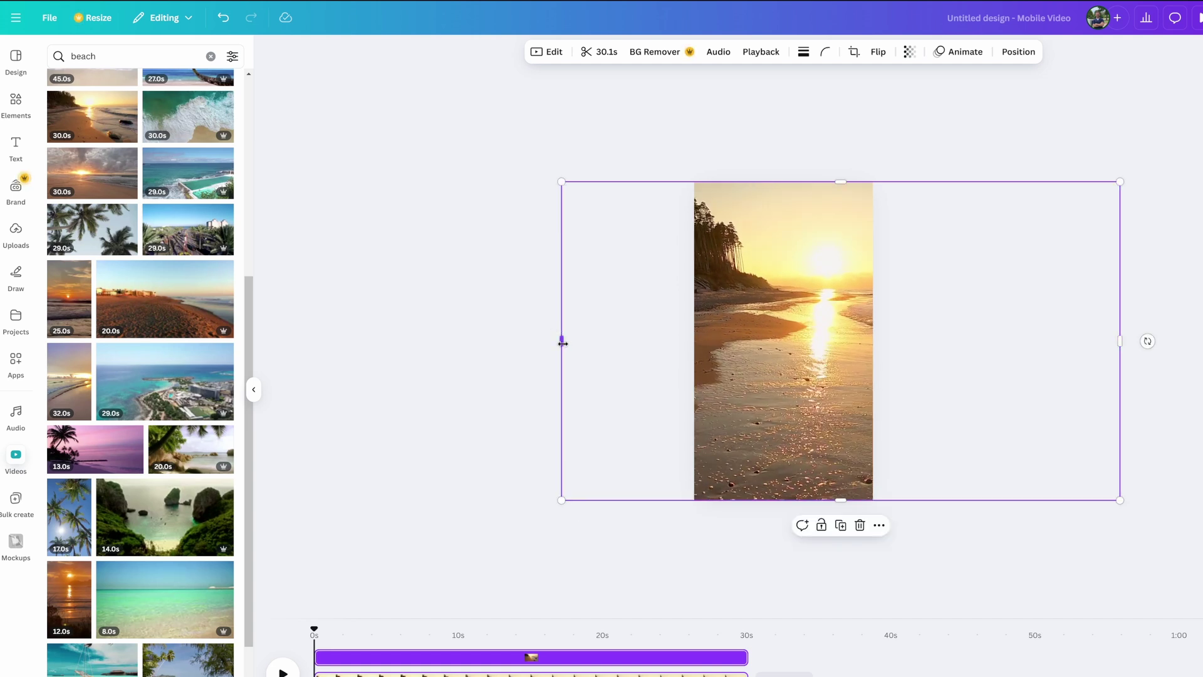
left_click_drag(560, 341, 683, 344)
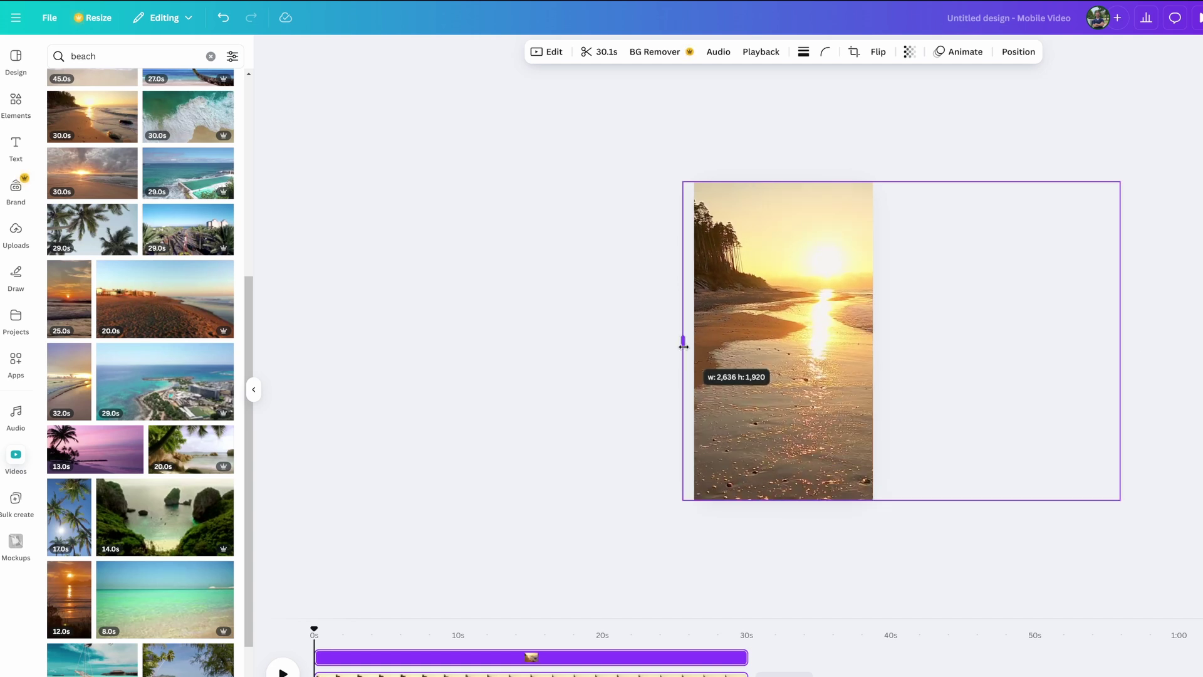
left_click_drag(684, 344, 660, 344)
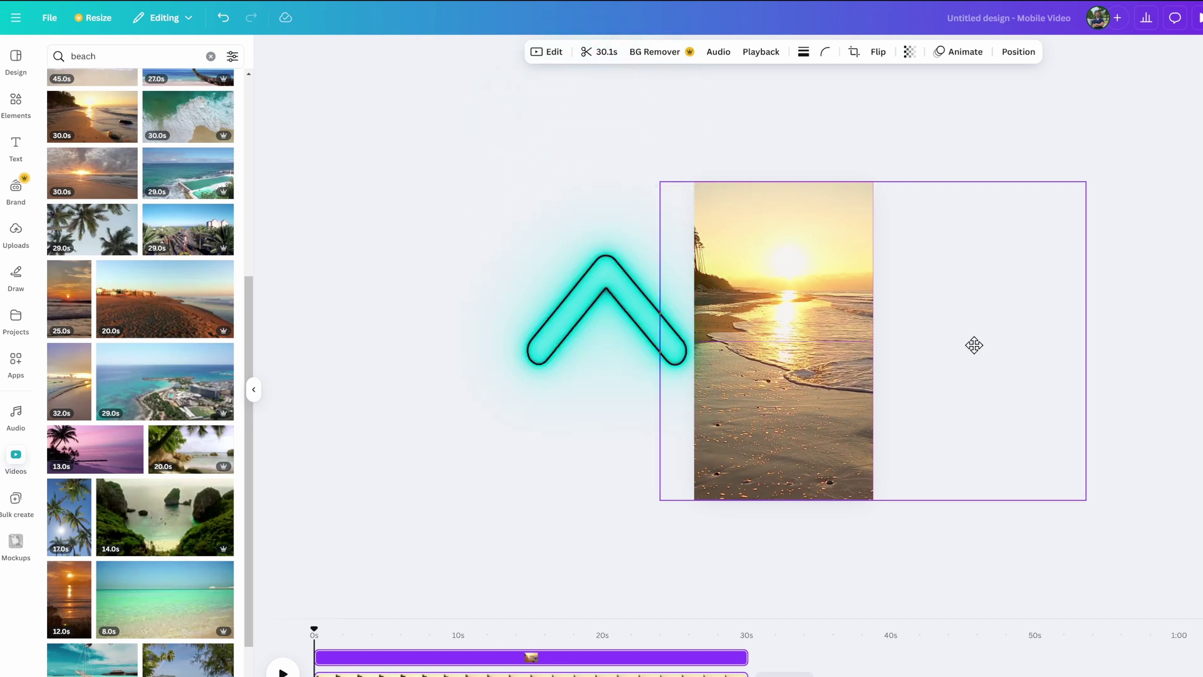
left_click(974, 345)
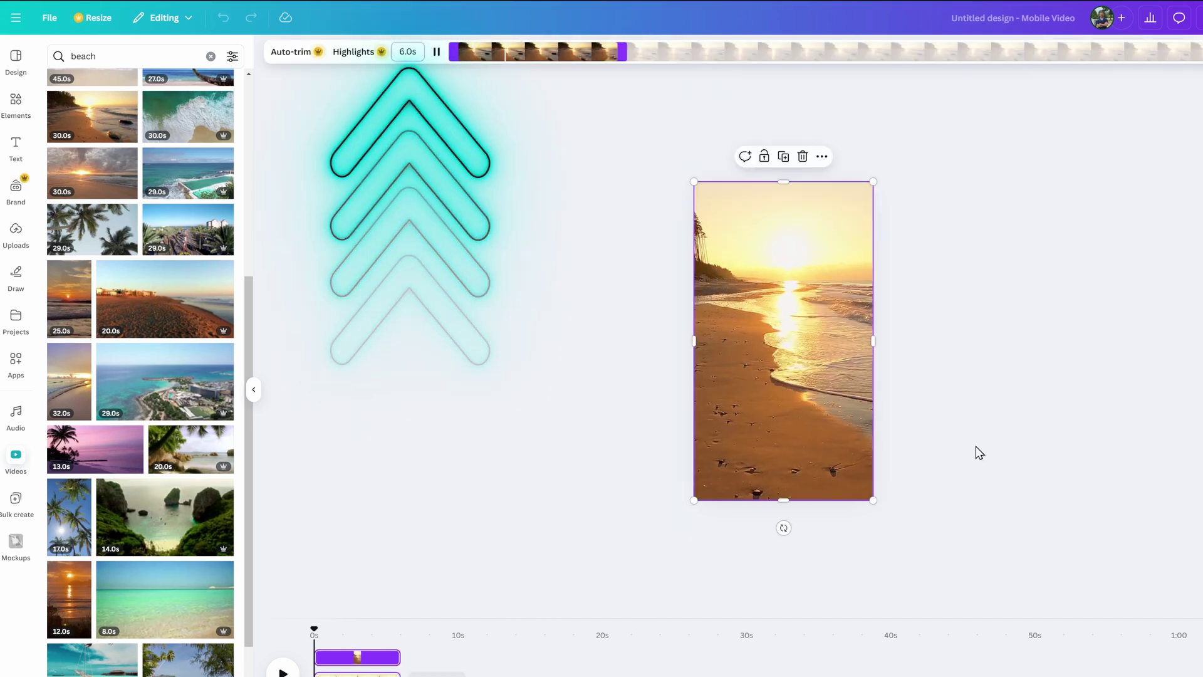
- Trim the beach clip down to a later 6.0-second section
left_click_drag(588, 53, 732, 70)
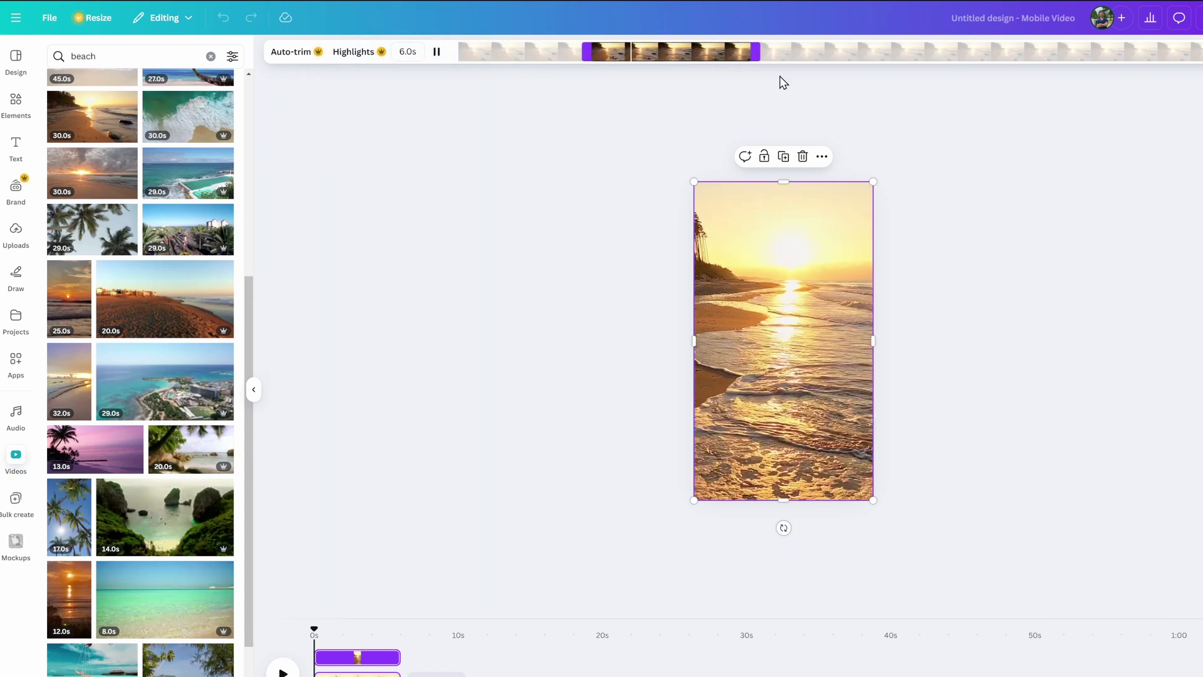
left_click(567, 307)
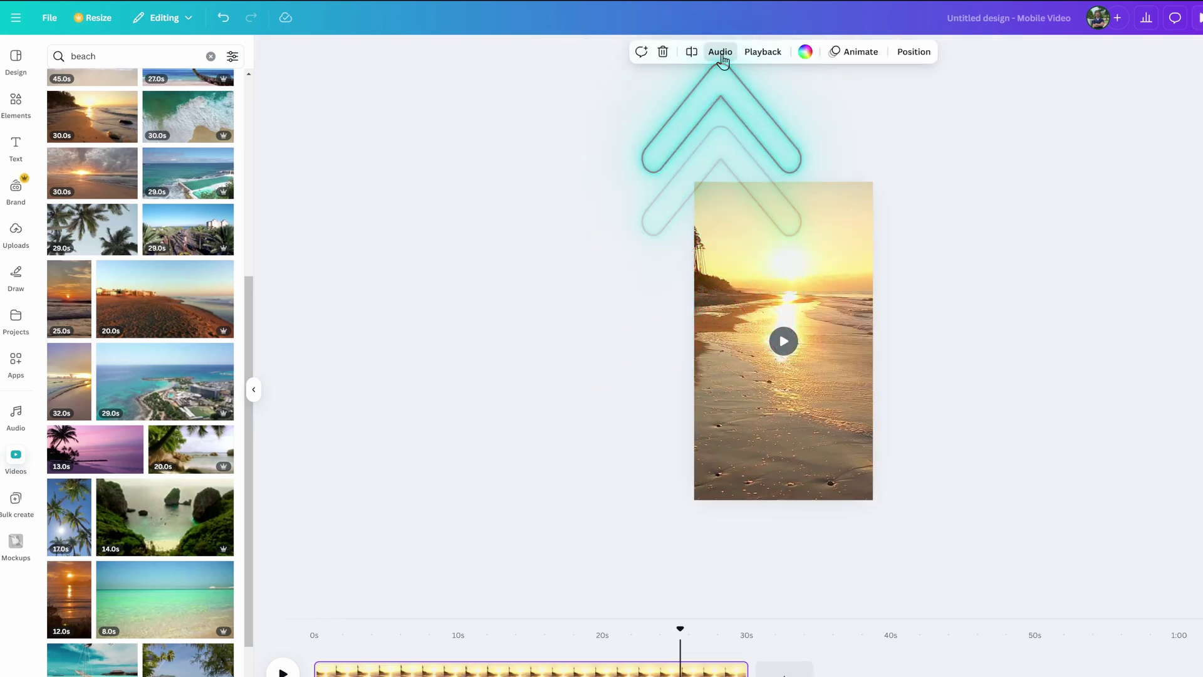
left_click(721, 53)
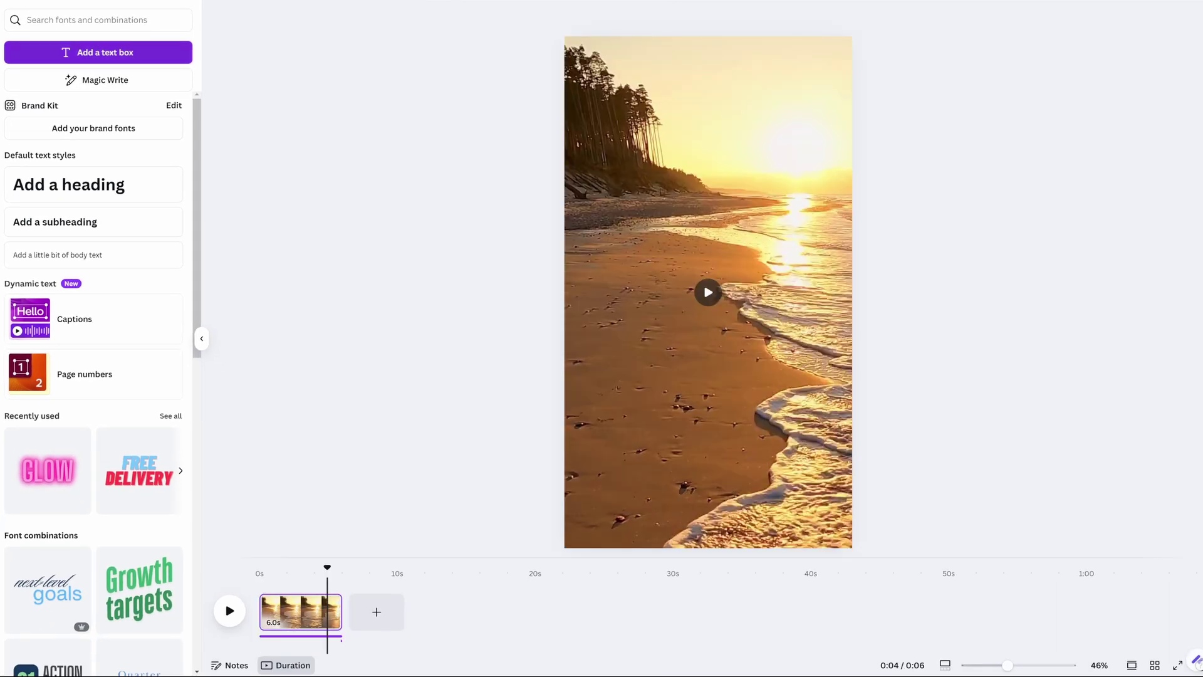
- Add a white 'TOPIC' label at about size 72 on a black rounded background near the top
left_click(134, 52)
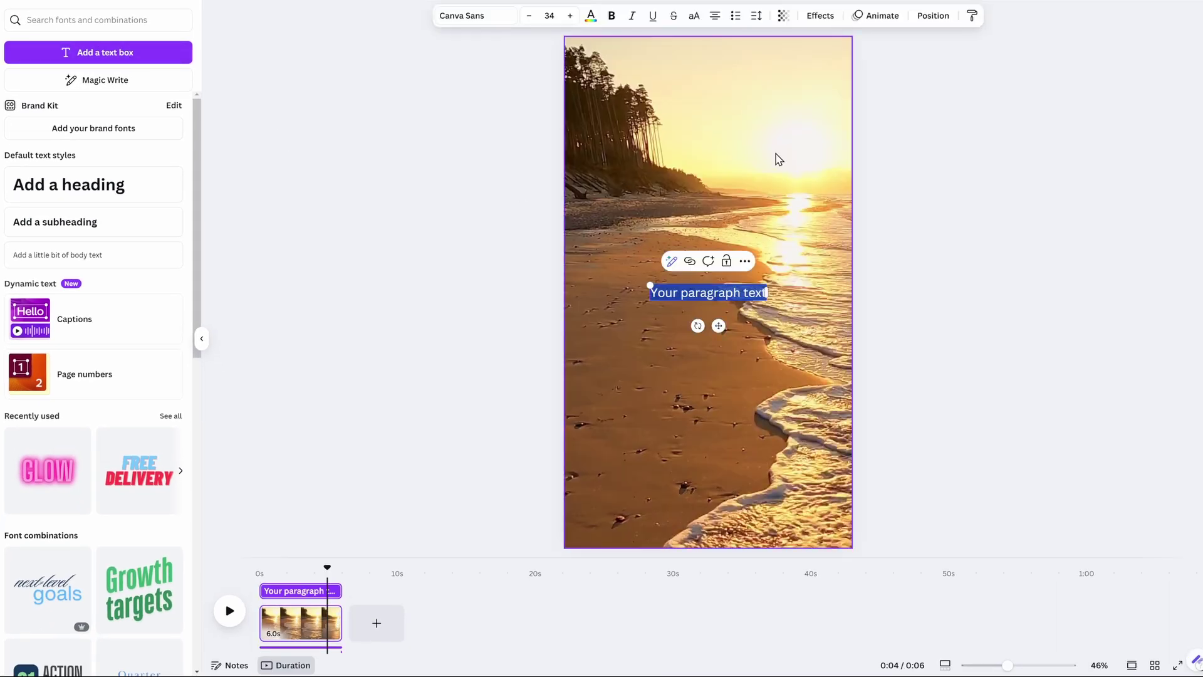
left_click(591, 17)
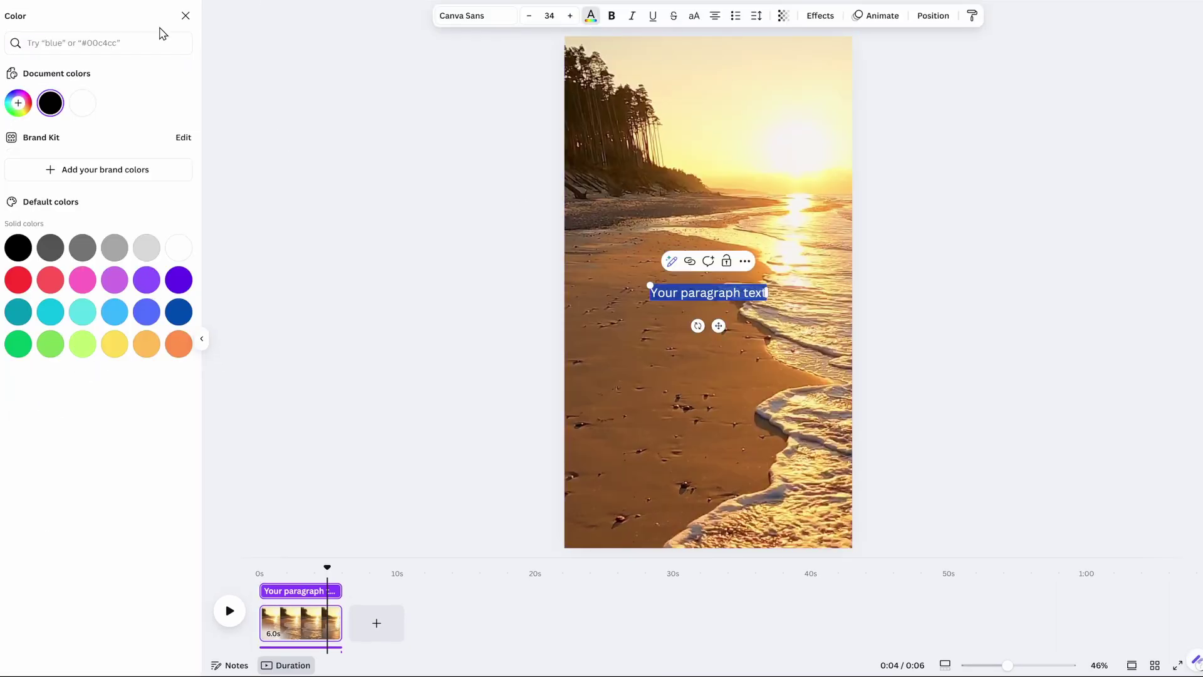
left_click(179, 247)
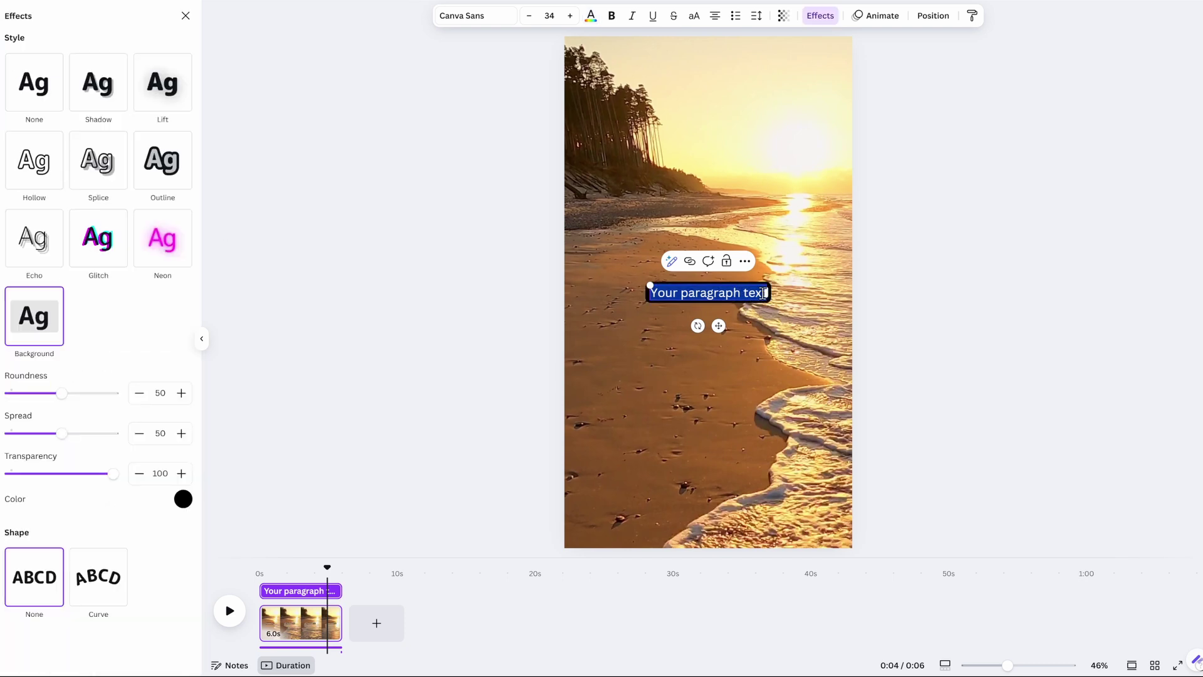
type("TOPIC")
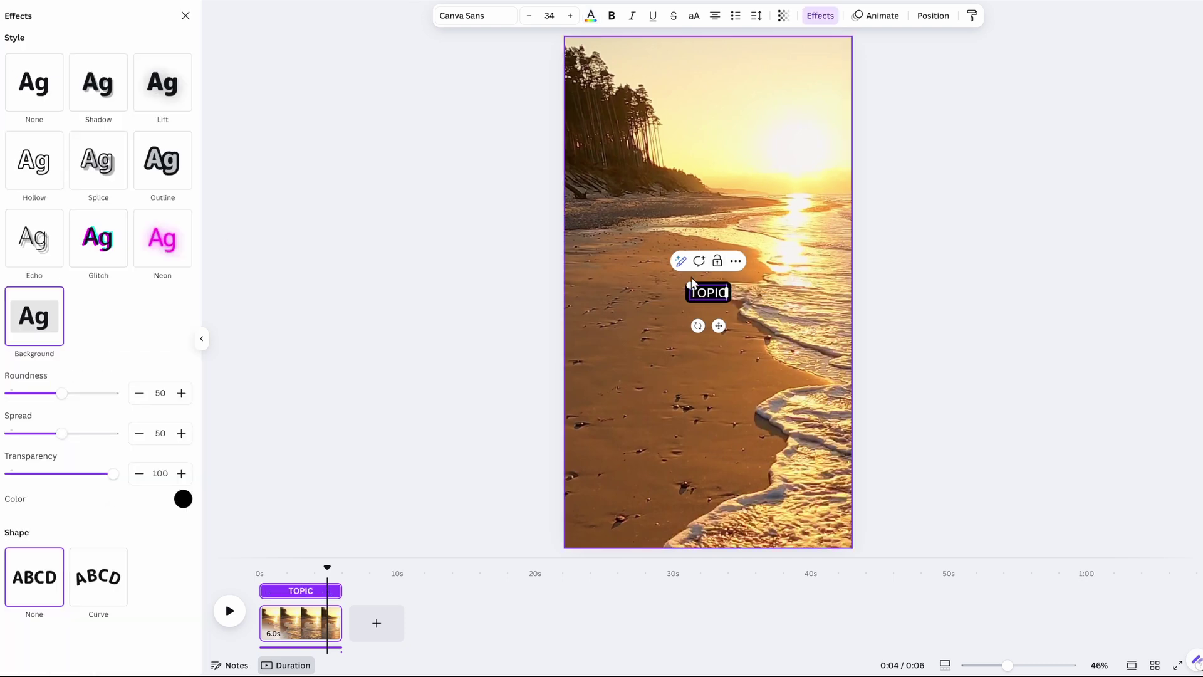
left_click_drag(690, 285, 649, 269)
left_click(742, 145)
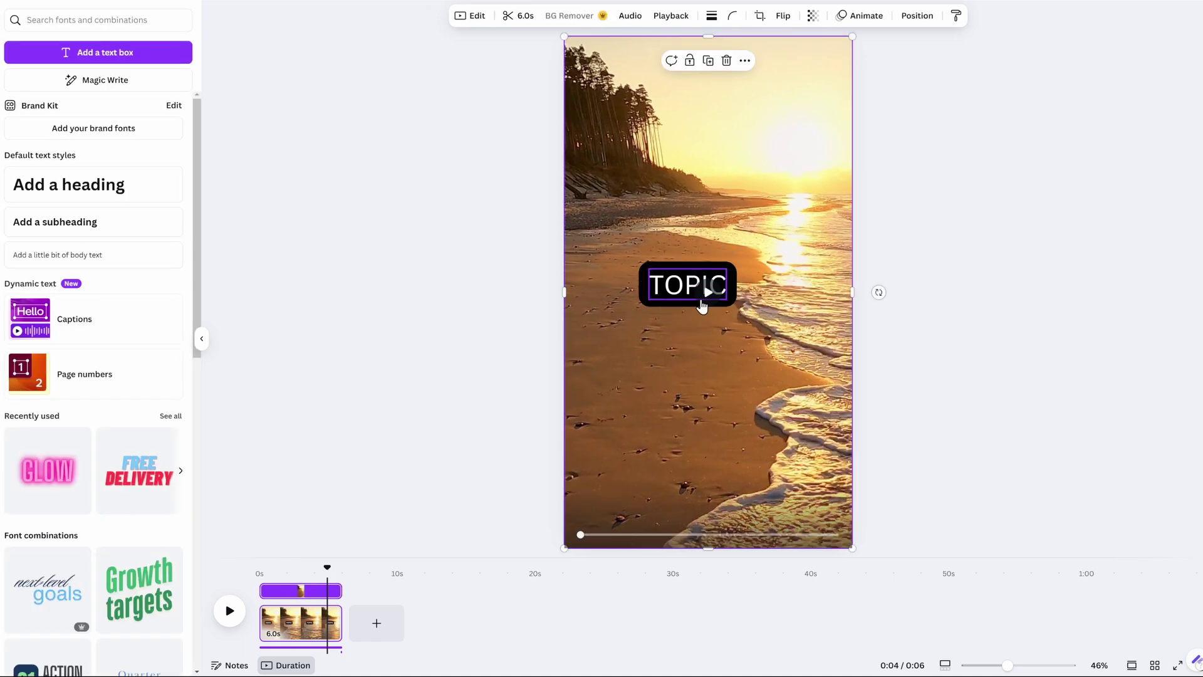
left_click_drag(704, 303, 719, 267)
- Change the copied label to 'PART 1' with a thick black outline style
double_click(720, 267)
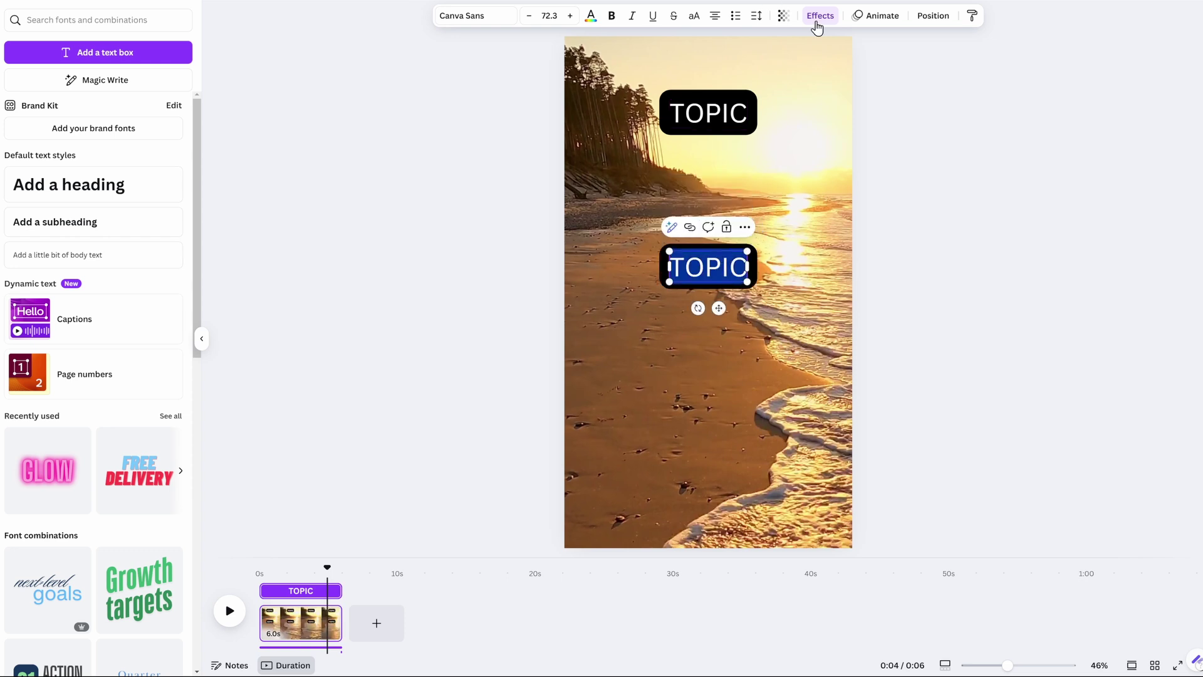
type("PART 1")
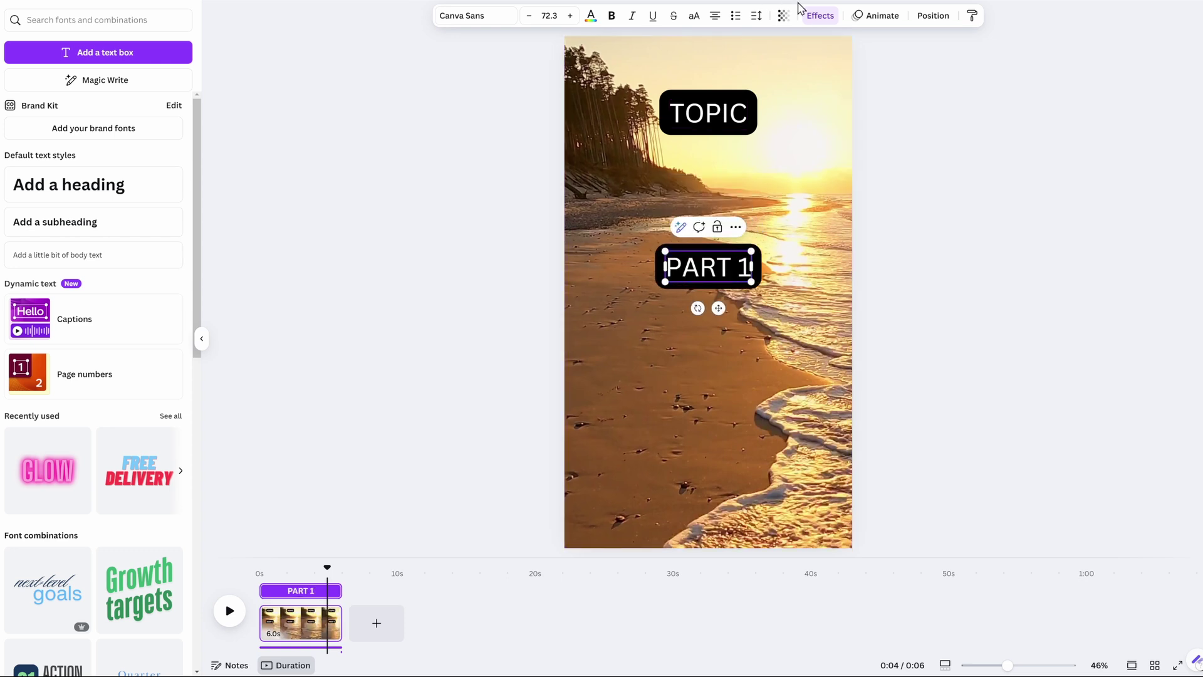
left_click(813, 15)
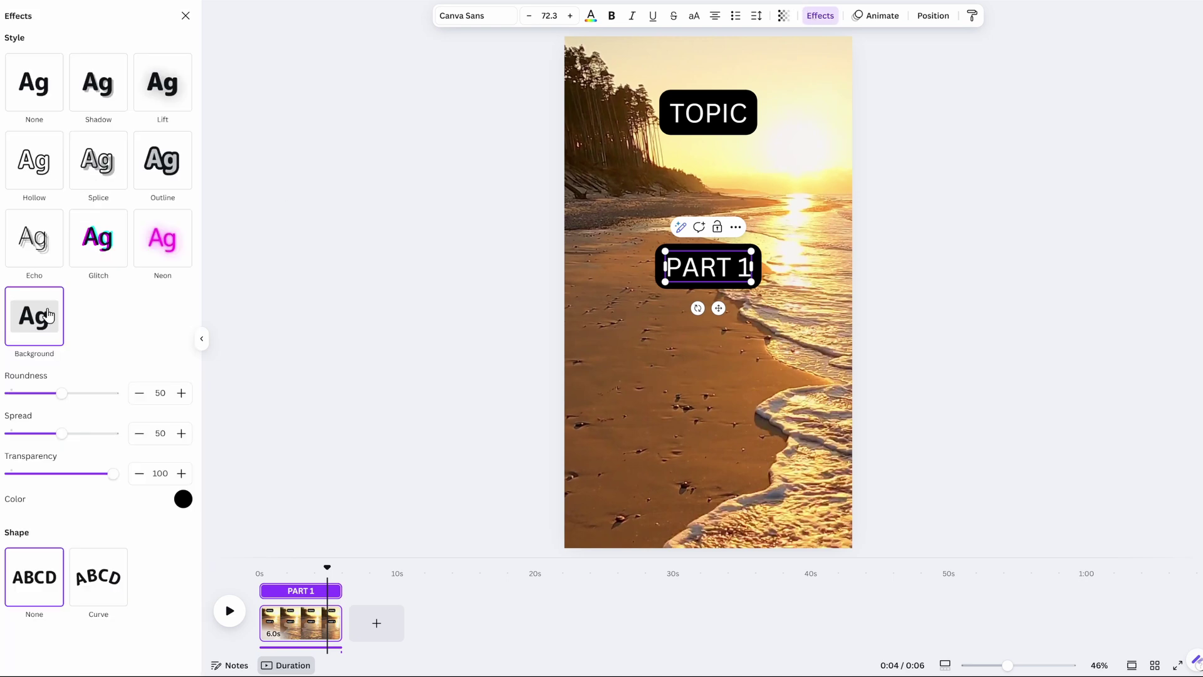
left_click(162, 159)
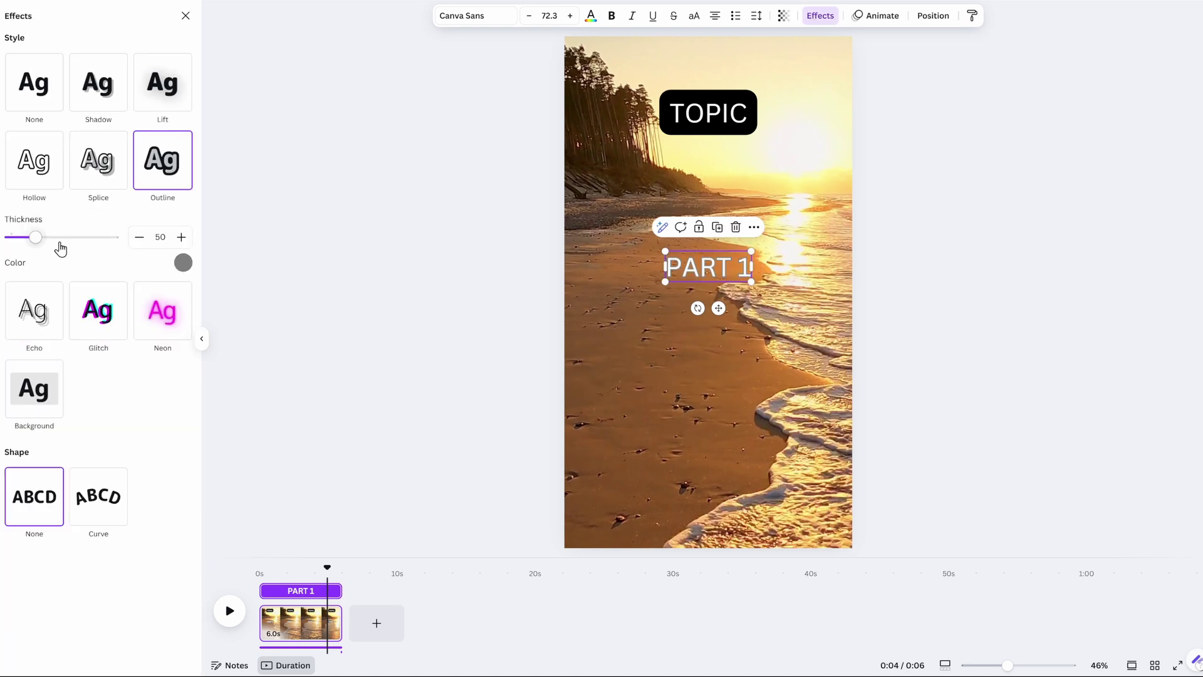
left_click_drag(62, 243, 95, 260)
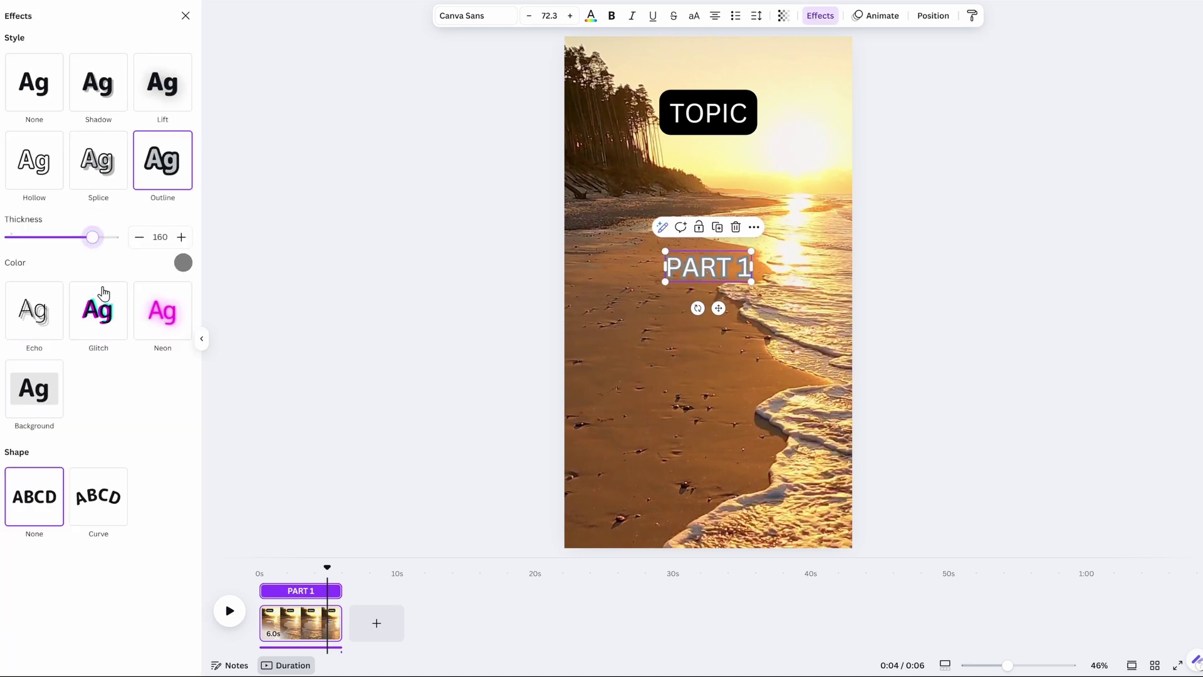
left_click(182, 263)
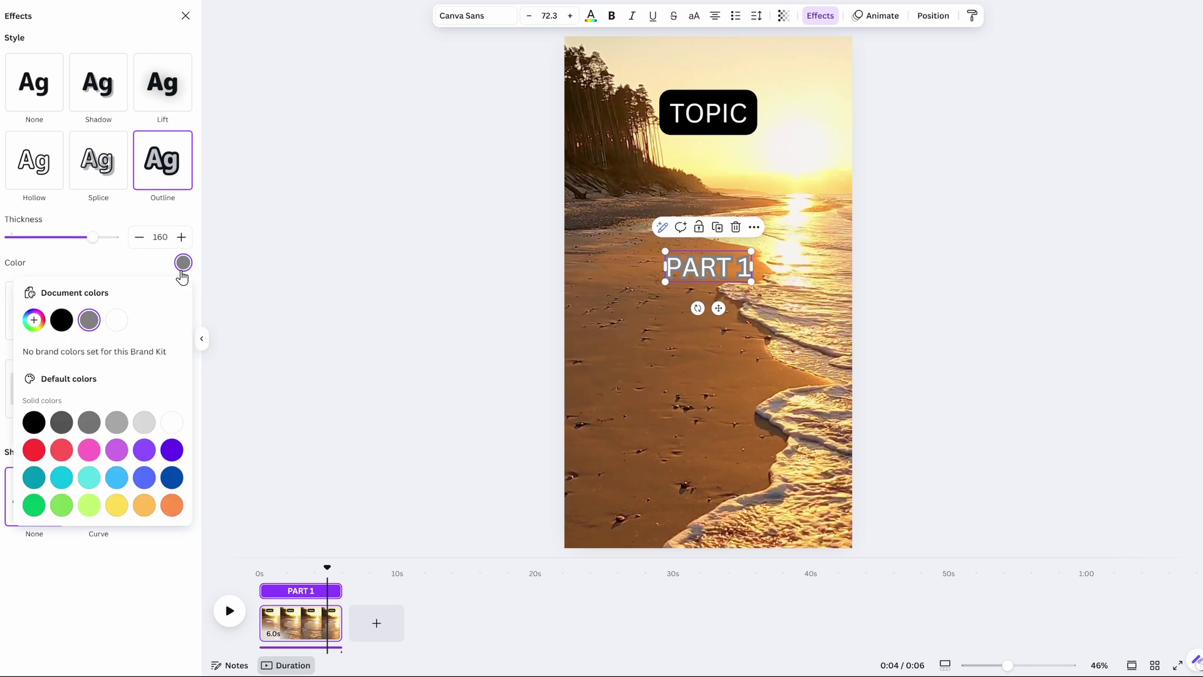
left_click(61, 320)
left_click(703, 276)
- Duplicate PART 1 just below it and change the copy to read 'PART 2'
left_click_drag(703, 276, 702, 321)
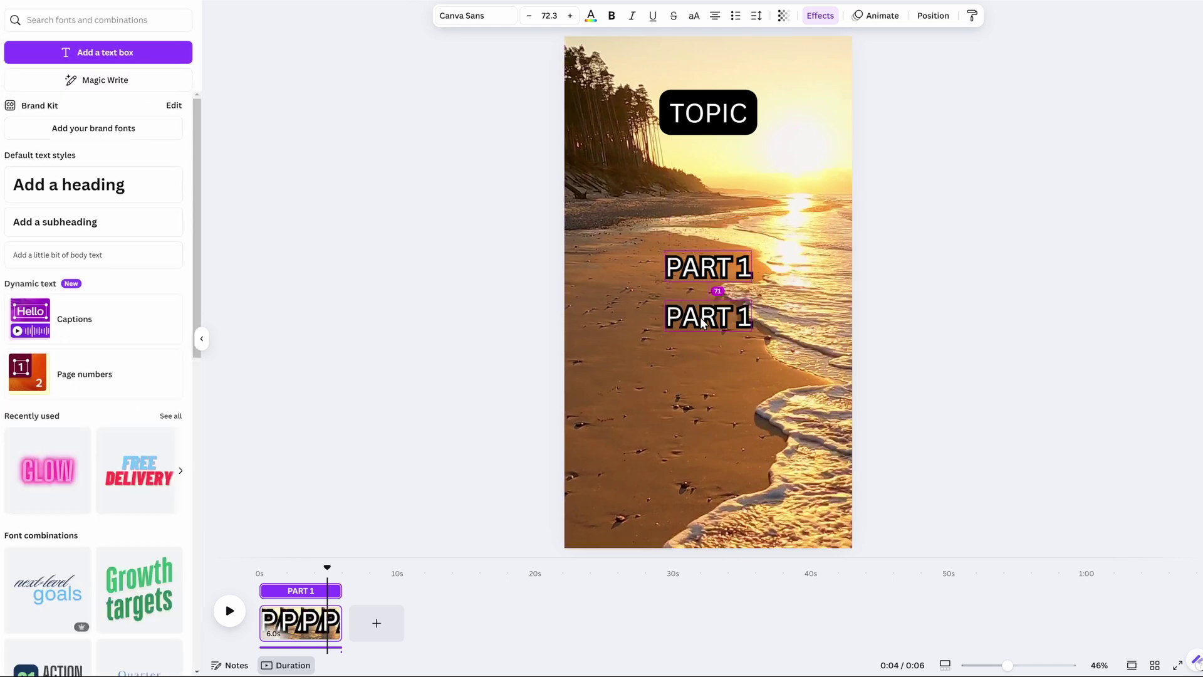
double_click(742, 314)
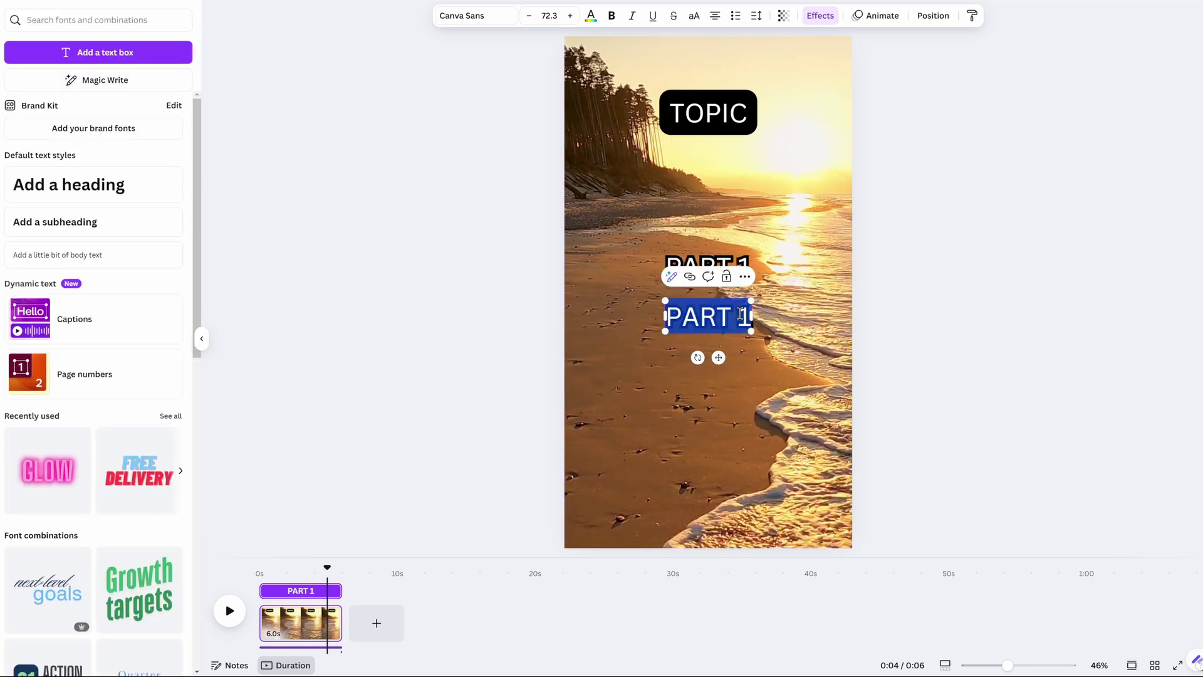
key("Escape")
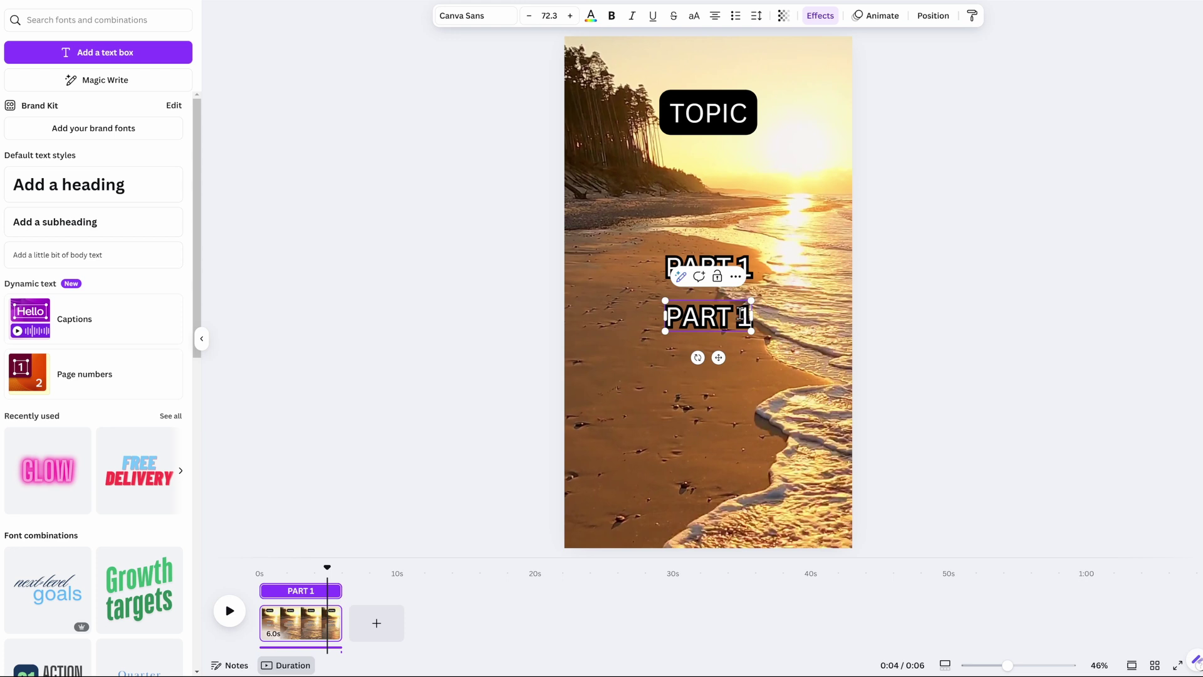
key("BackSpace")
type("2")
left_click(1055, 304)
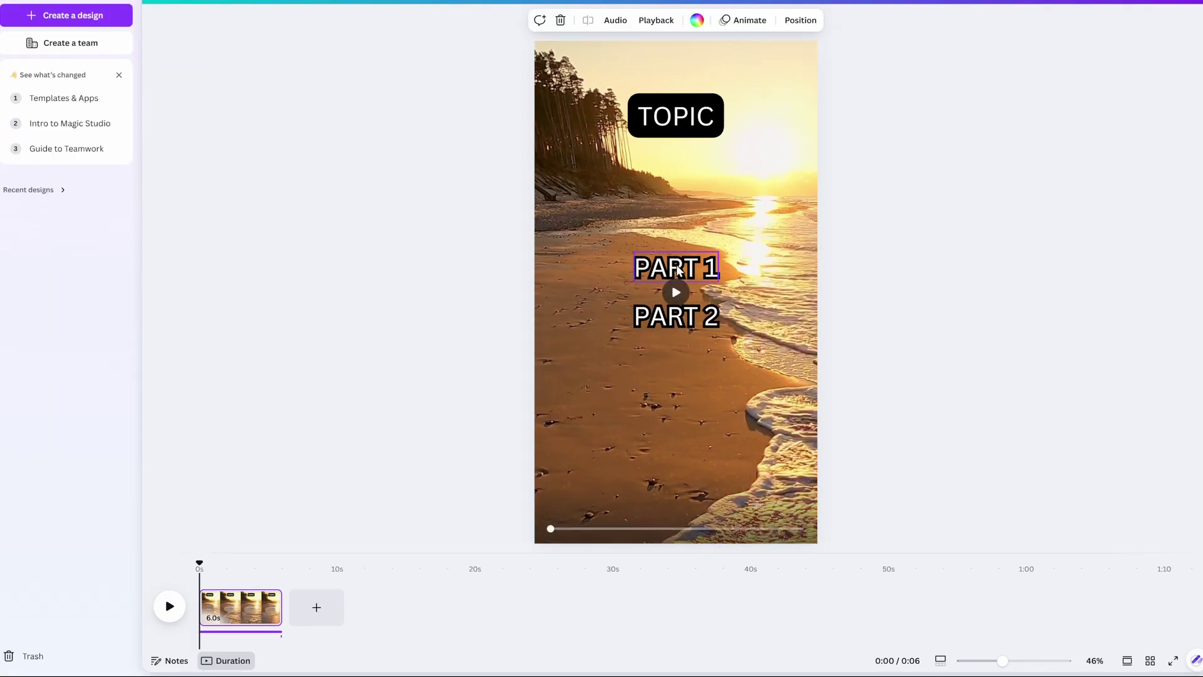
- Widen the PART 1 and PART 2 boxes to both canvas edges and end PART 1 around 4.8s
left_click(646, 271)
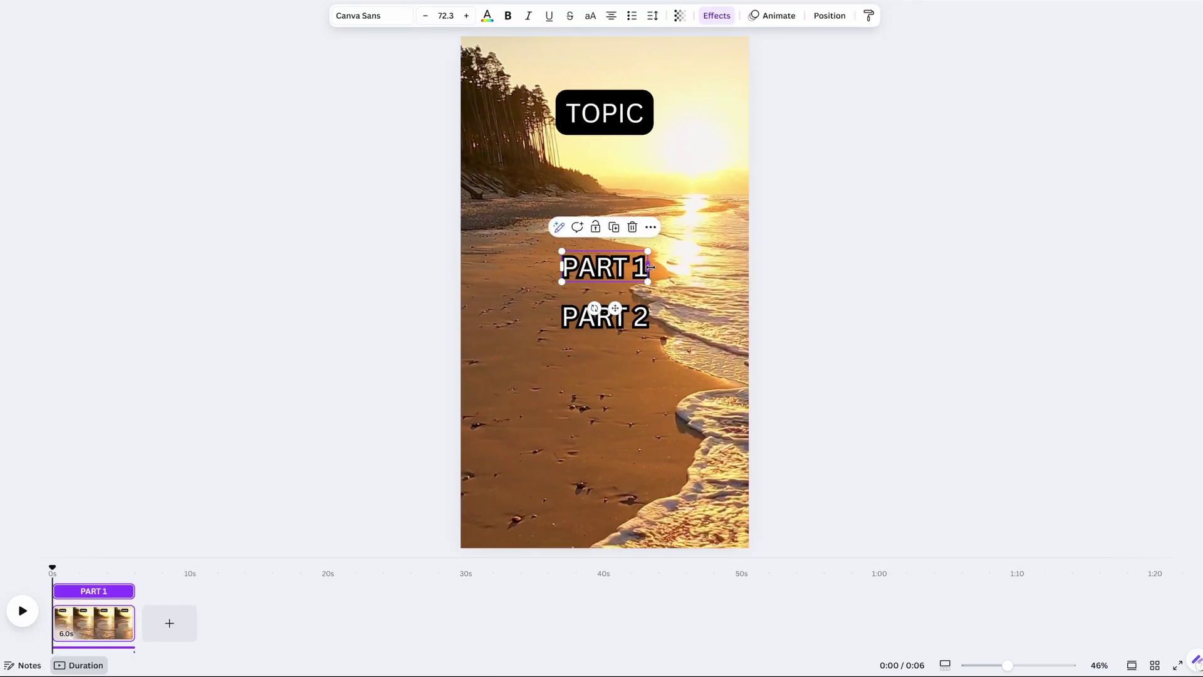
left_click_drag(651, 267, 750, 267)
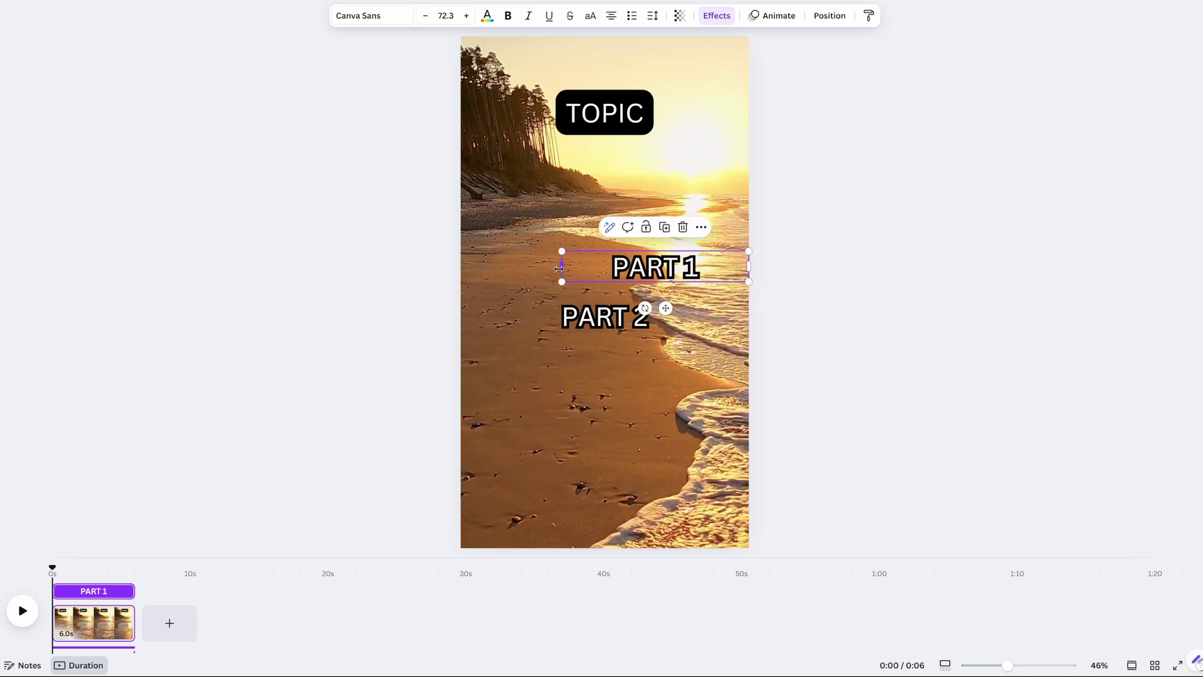
left_click_drag(558, 268, 460, 266)
left_click(569, 314)
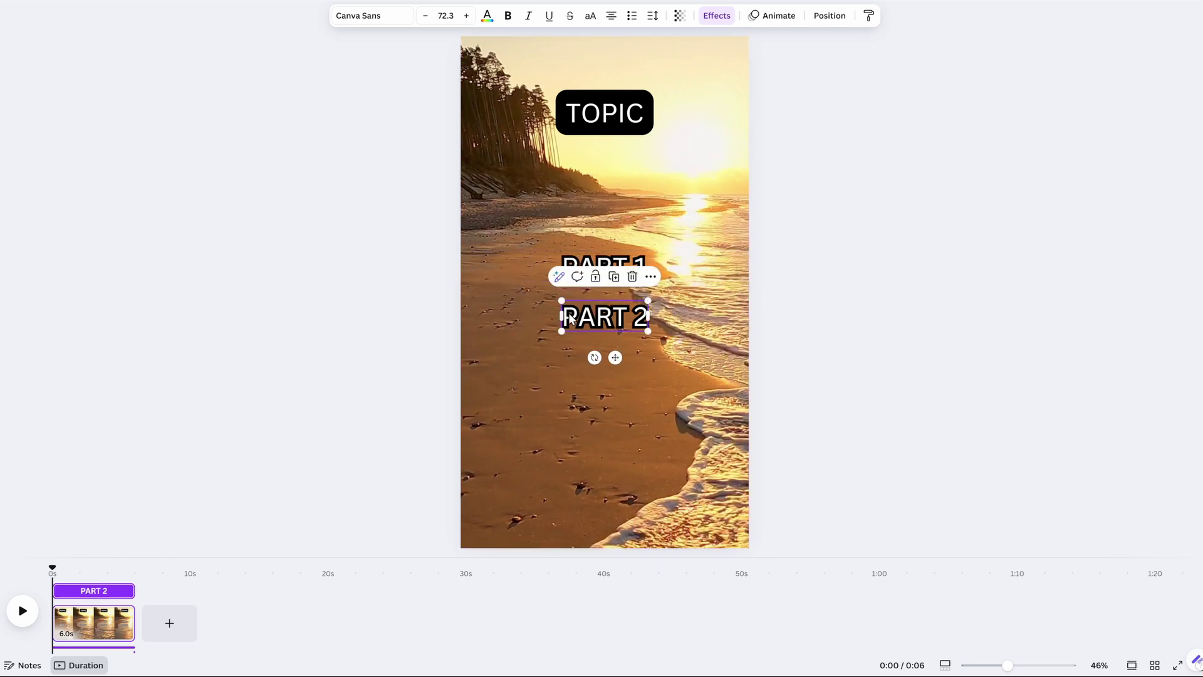
left_click_drag(563, 319, 460, 315)
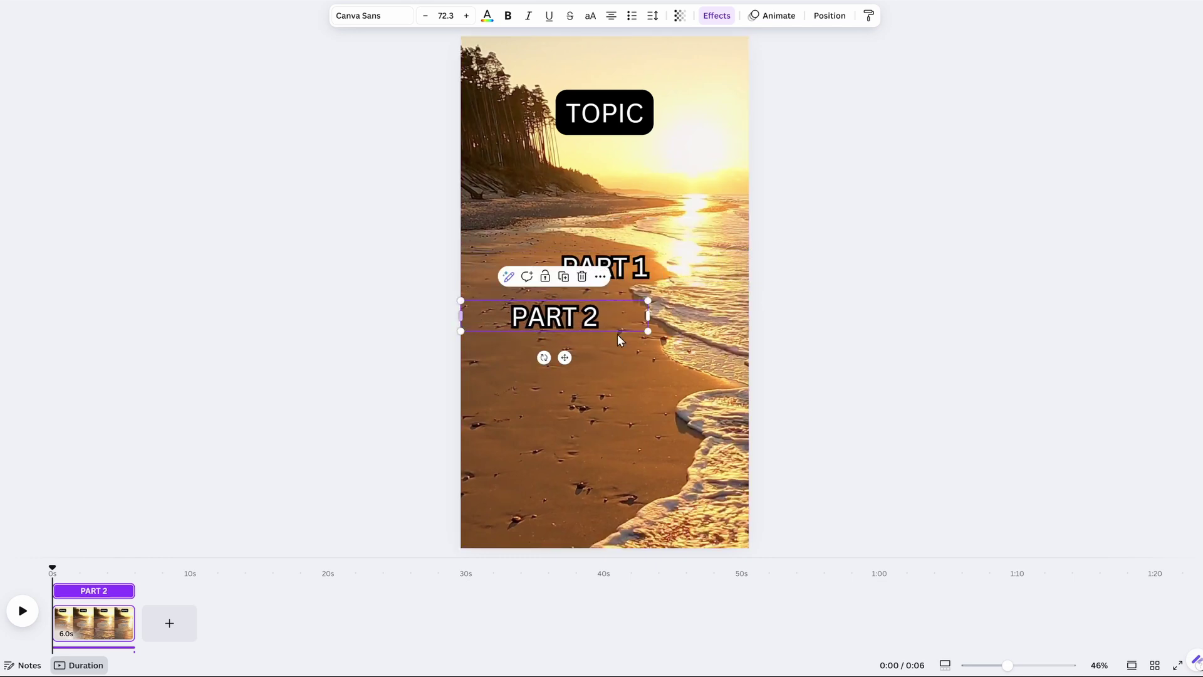
left_click(649, 317)
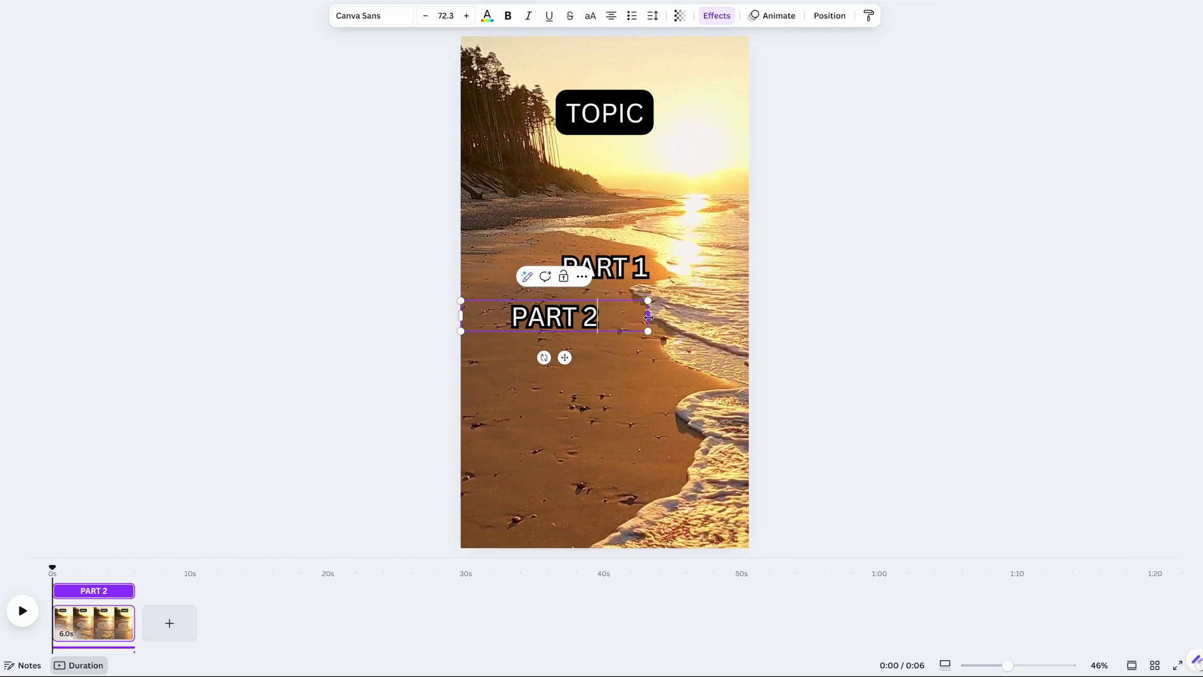
left_click_drag(649, 317, 749, 322)
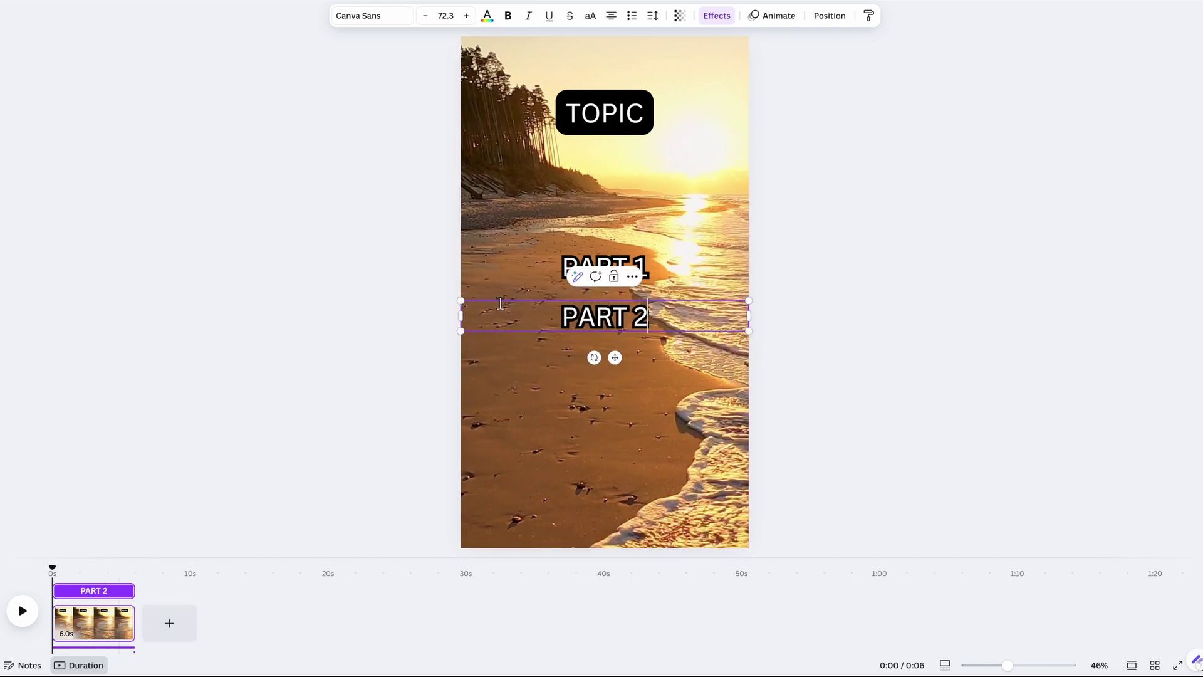
left_click(527, 270)
left_click_drag(133, 592, 86, 599)
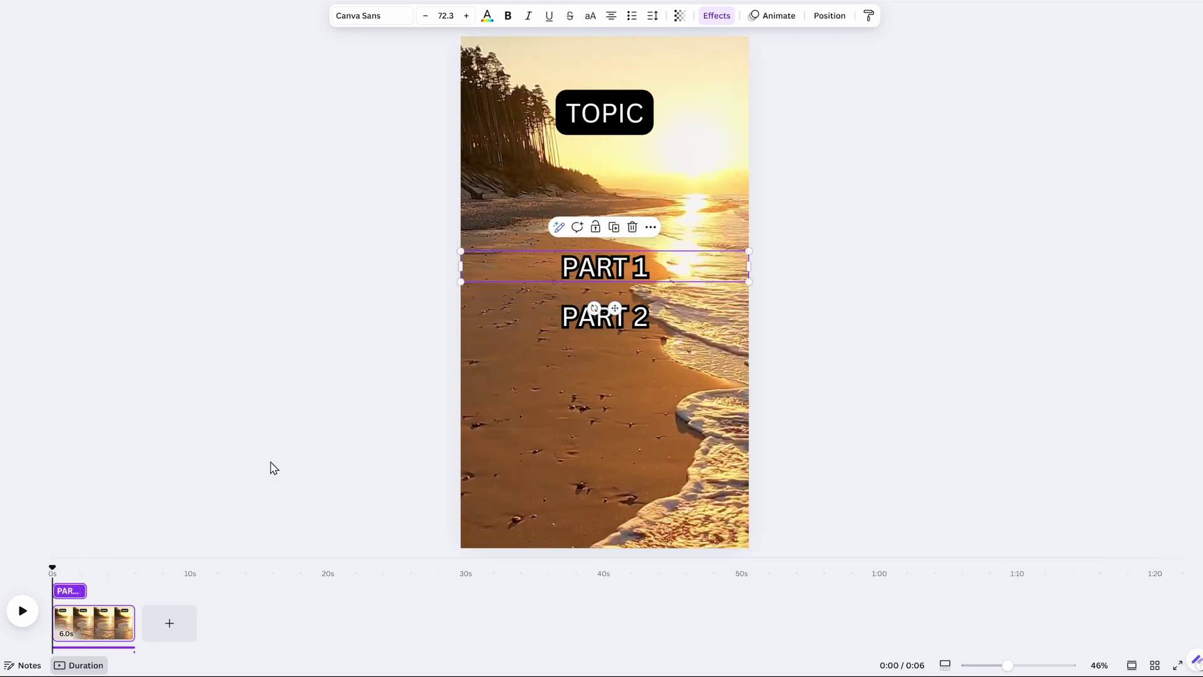
- Start PART 2 about 2.5s in, then scrub the playhead to preview the PART 1 to PART 2 switch
left_click(570, 305)
left_click_drag(54, 590, 88, 590)
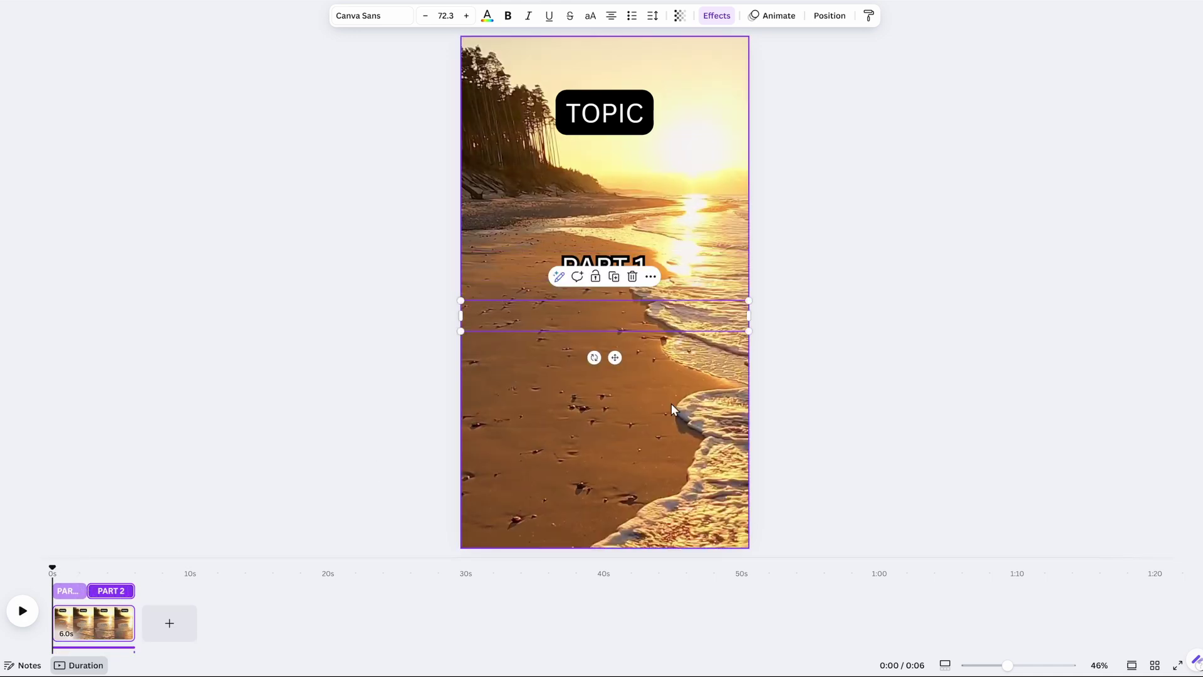
left_click(652, 425)
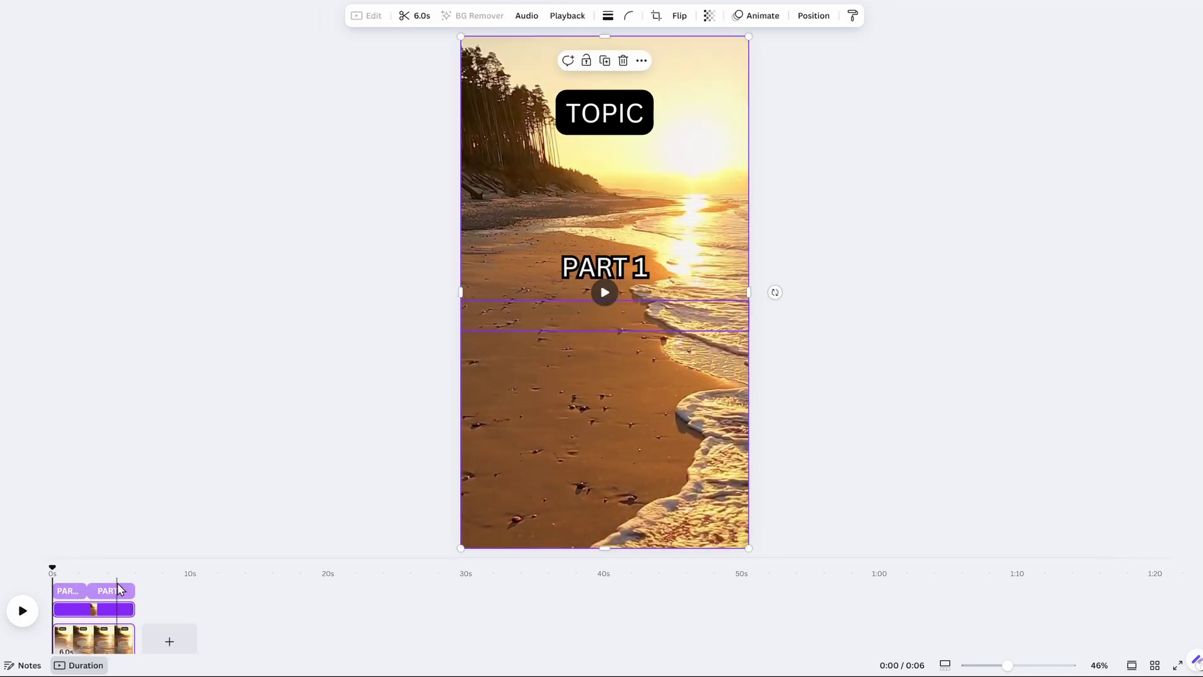
mouse_move(67, 578)
left_mouse_down()
mouse_move(103, 591)
mouse_move(60, 591)
left_mouse_up()
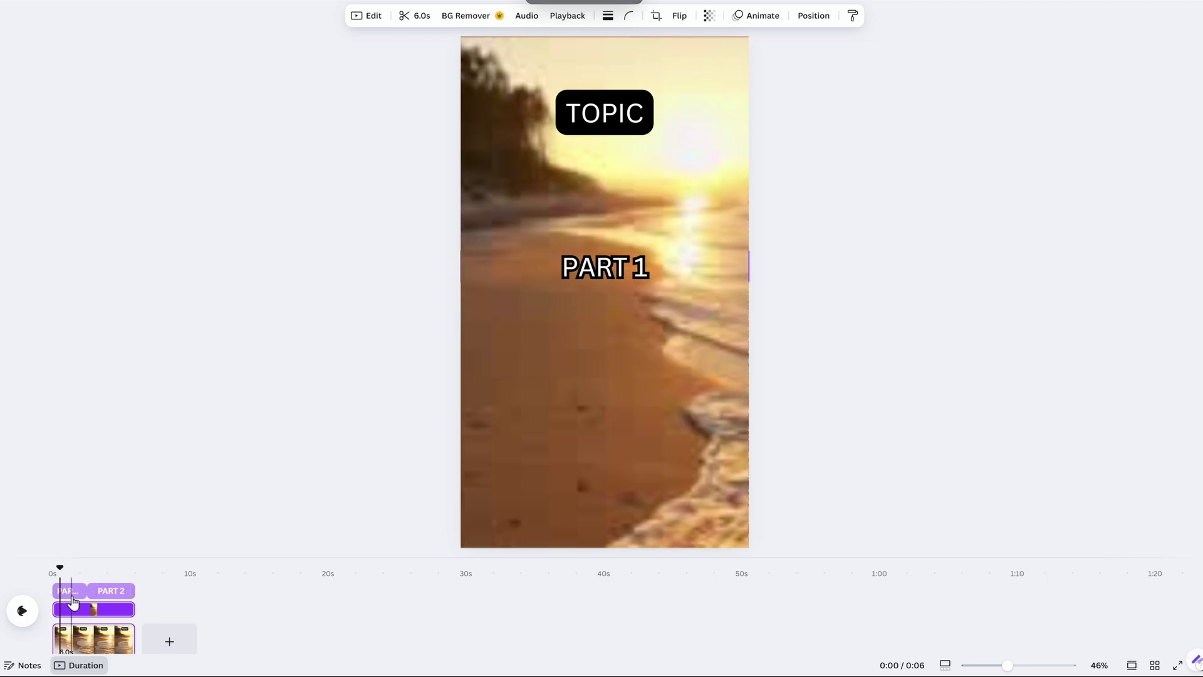
left_click(72, 595)
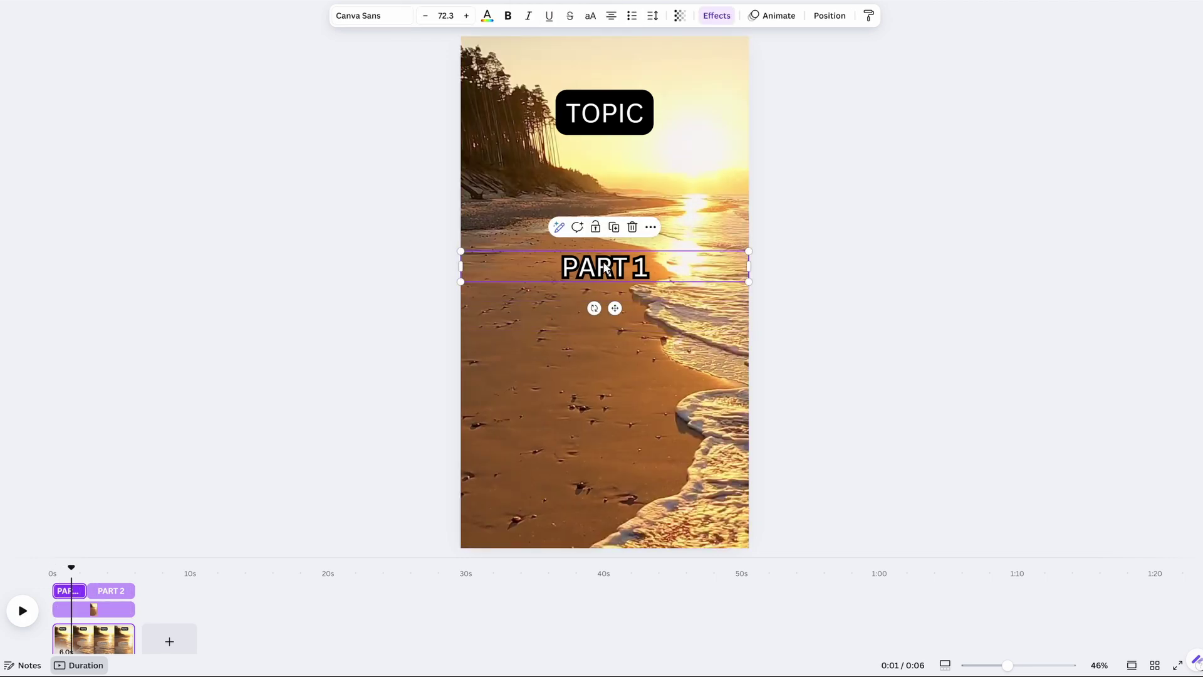
left_click_drag(72, 577, 97, 580)
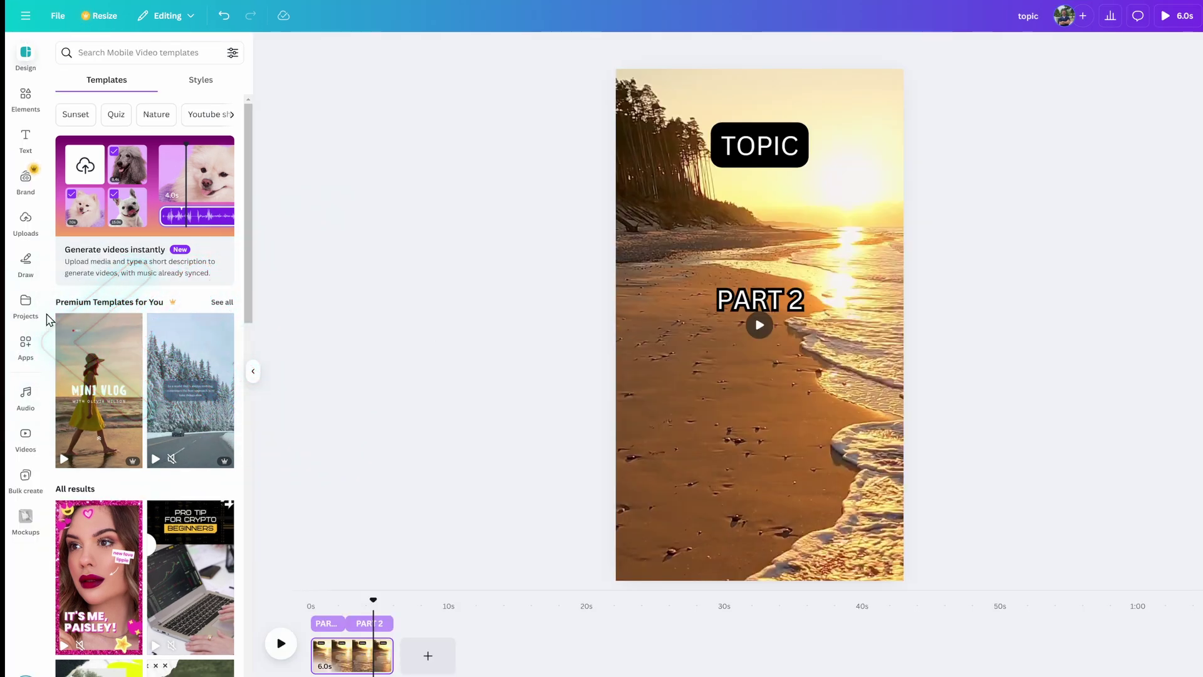
- Launch Bulk create from the Apps panel's More from Canva section
left_click(24, 345)
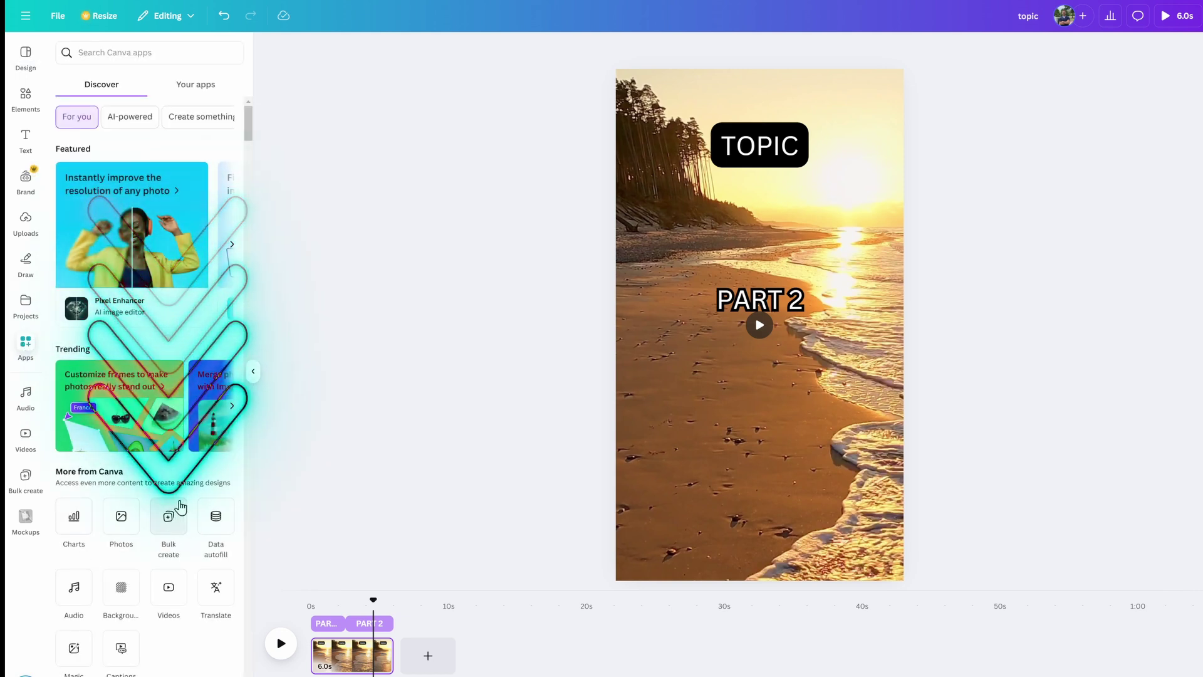
left_click(167, 518)
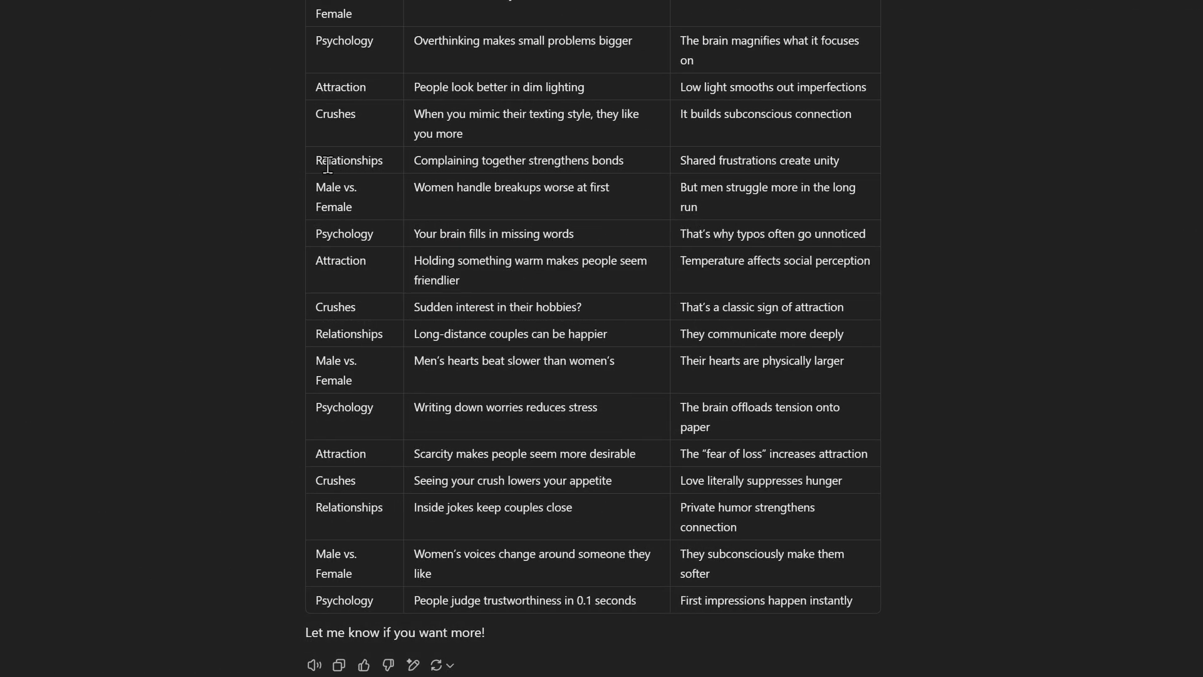
- Scroll up to ChatGPT's first 50-fact table and select it from the first row to the end
scroll(319, 324, "up", 8)
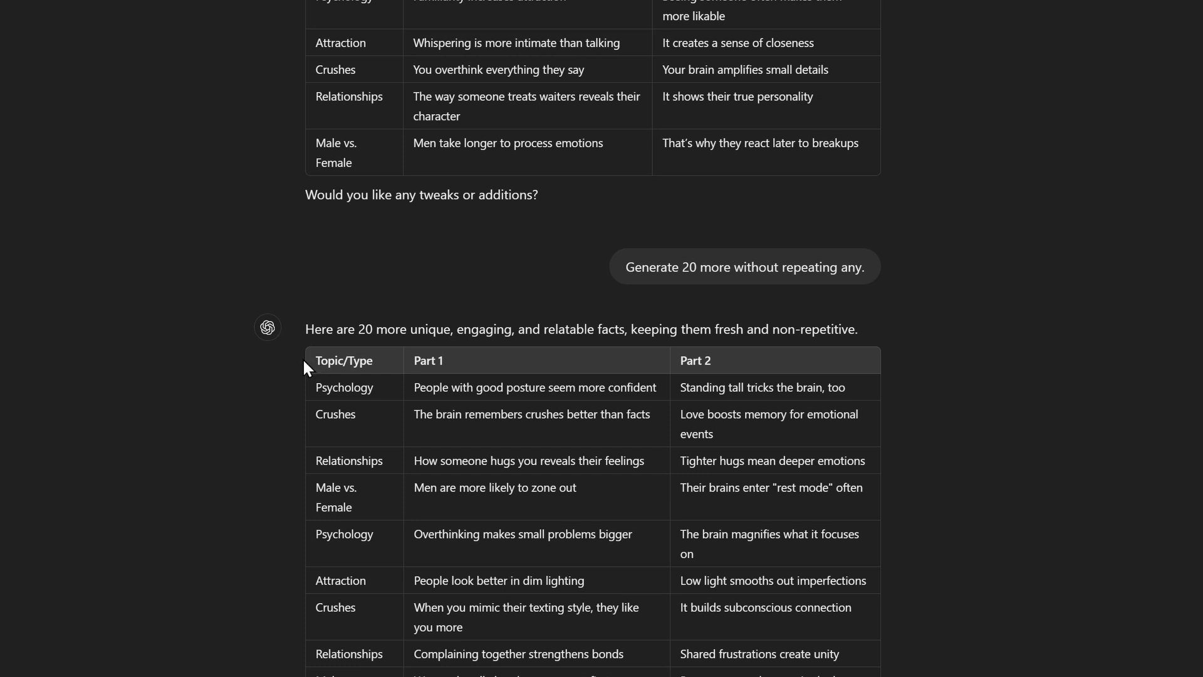
scroll(303, 361, "up", 20)
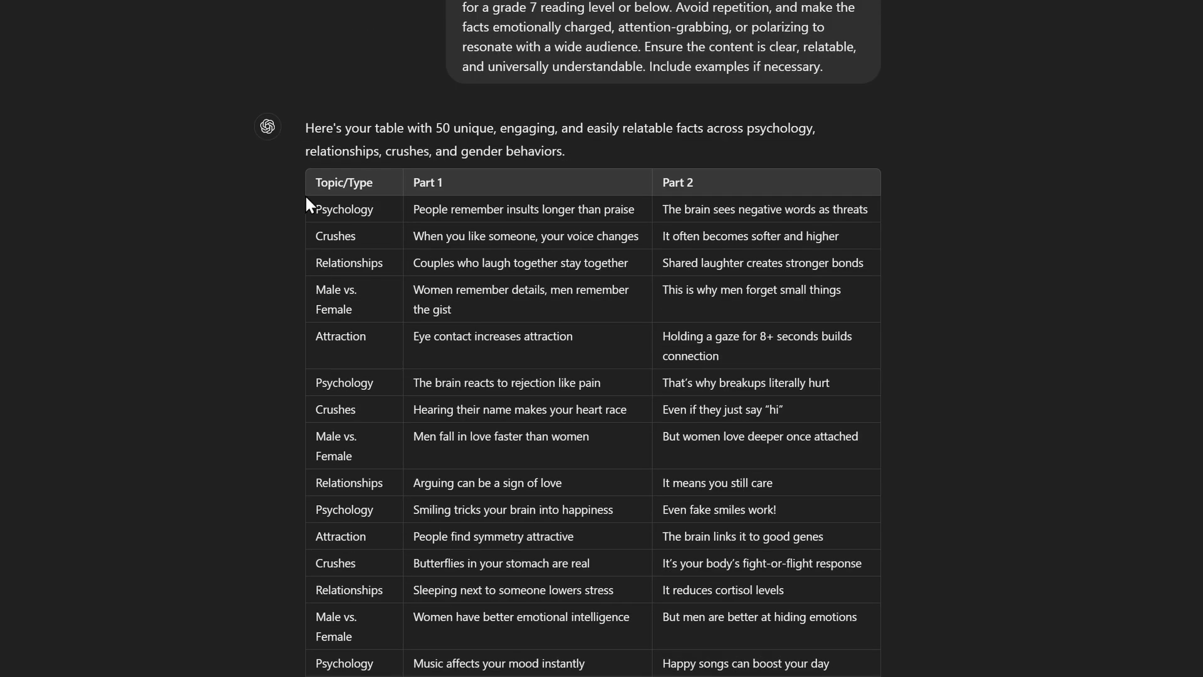
left_click_drag(320, 196, 872, 473)
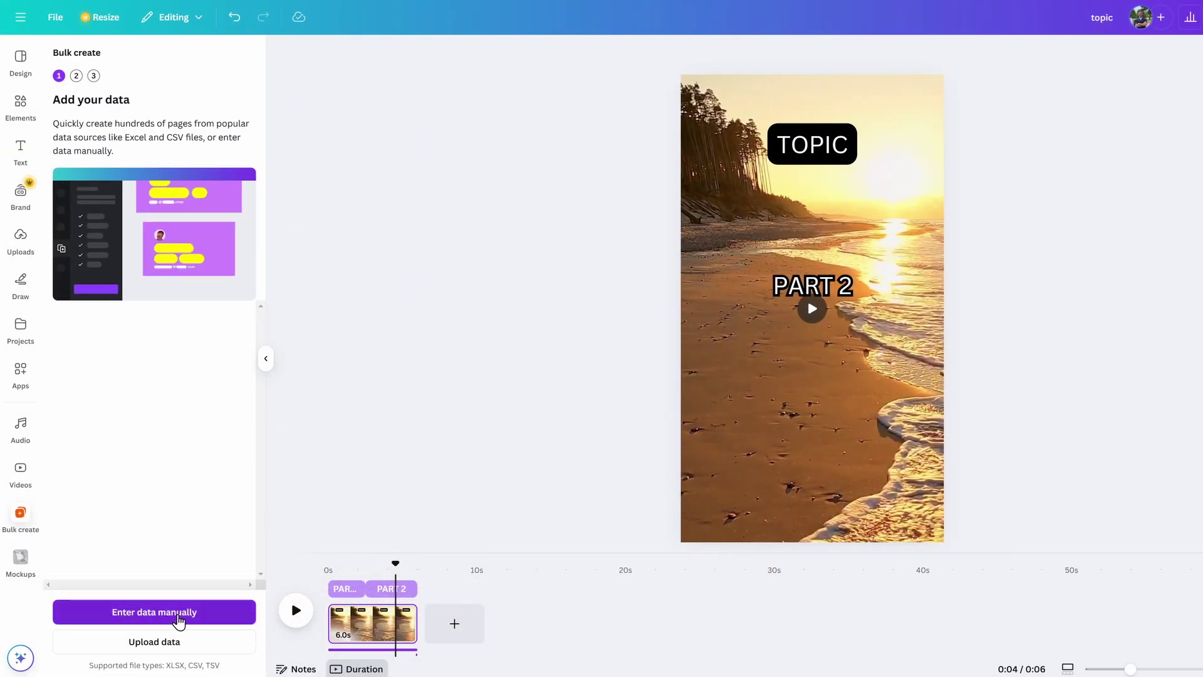
- Enter data manually with a third text column, paste the copied fact table, and confirm it
left_click(178, 615)
left_click(362, 142)
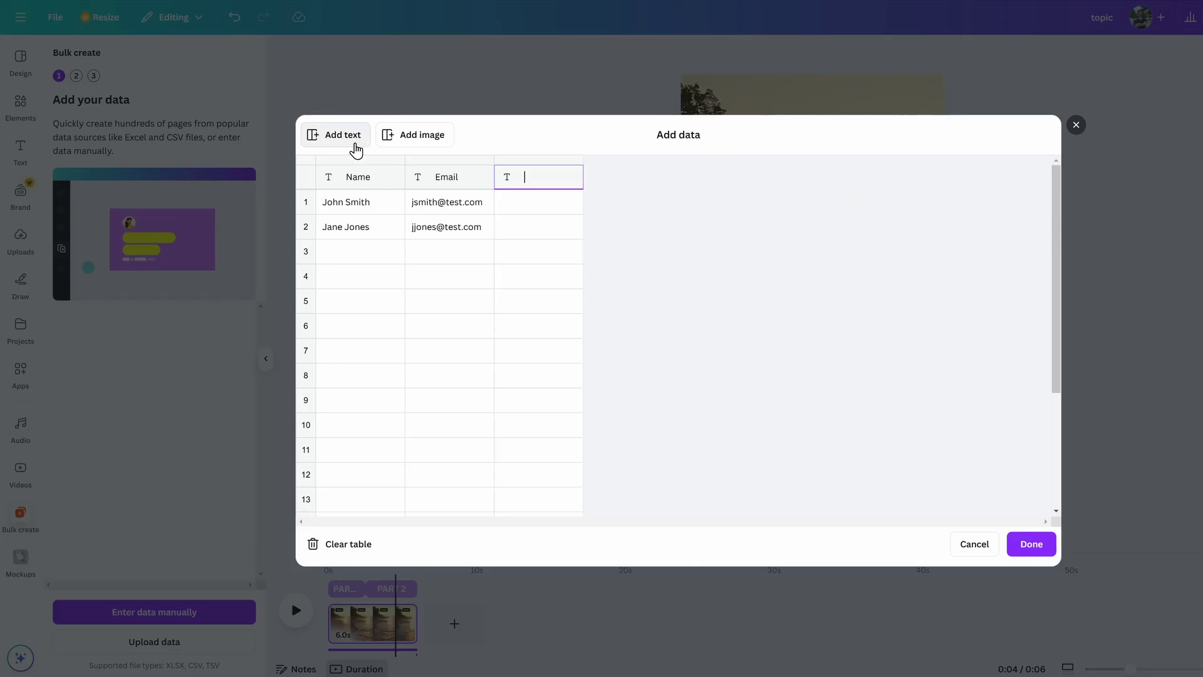
left_click(349, 181)
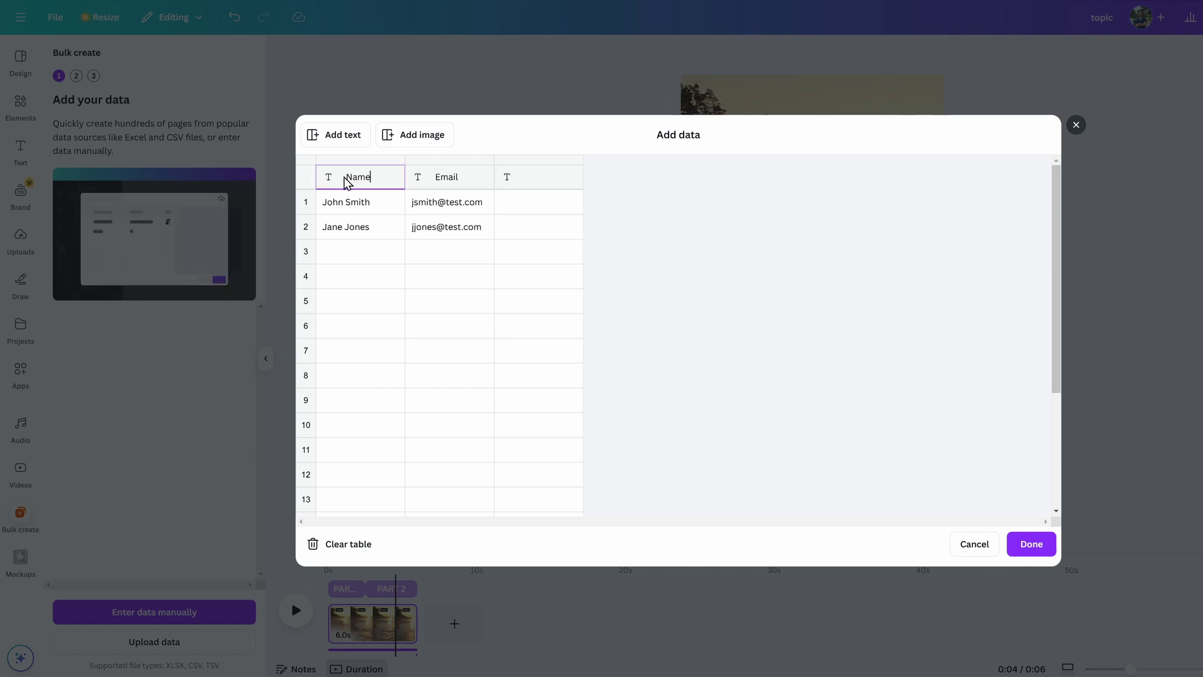
double_click(349, 181)
left_click(370, 260)
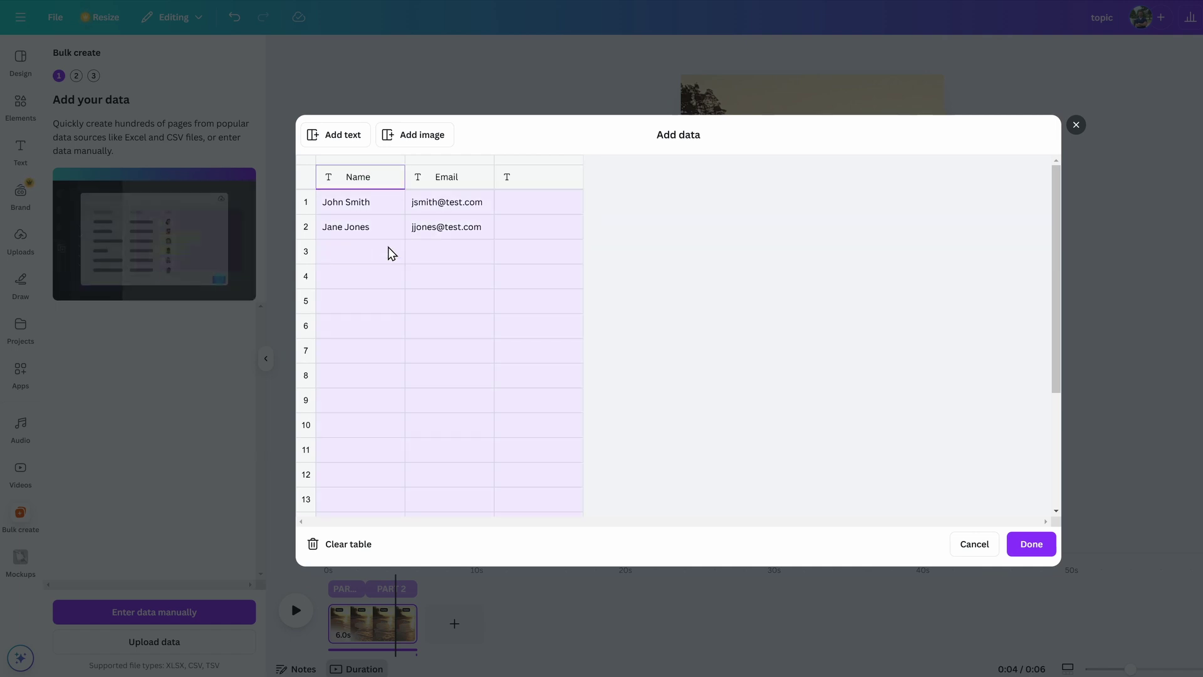
key("ctrl+v")
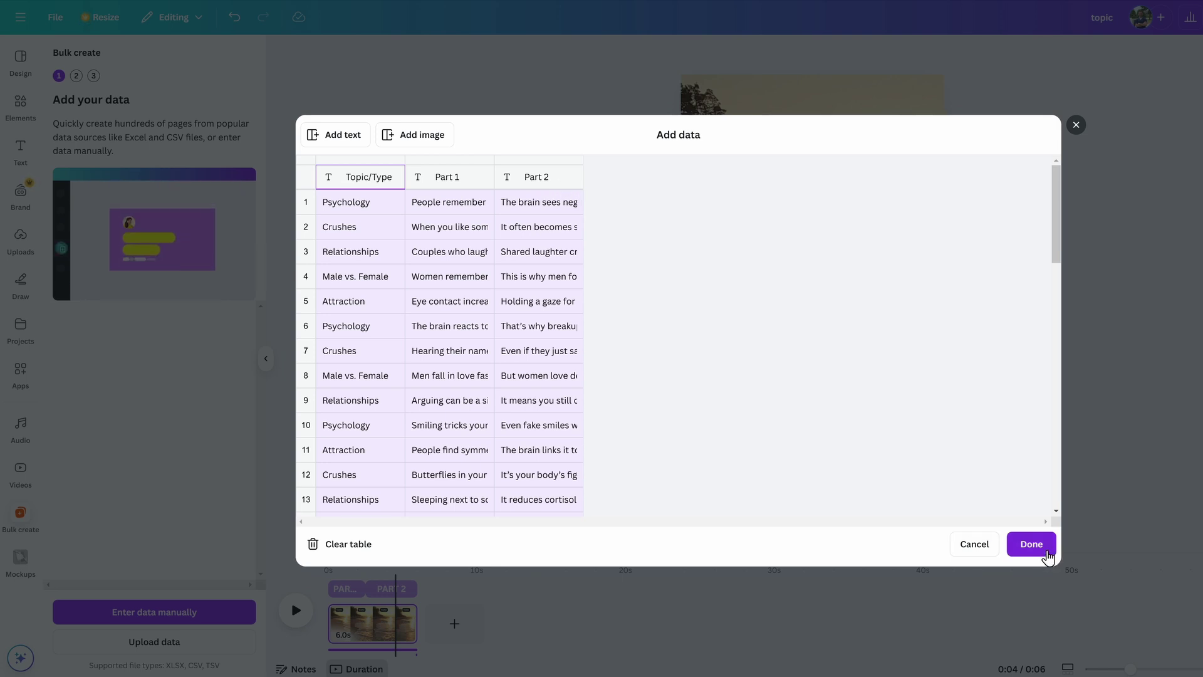
left_click(1032, 545)
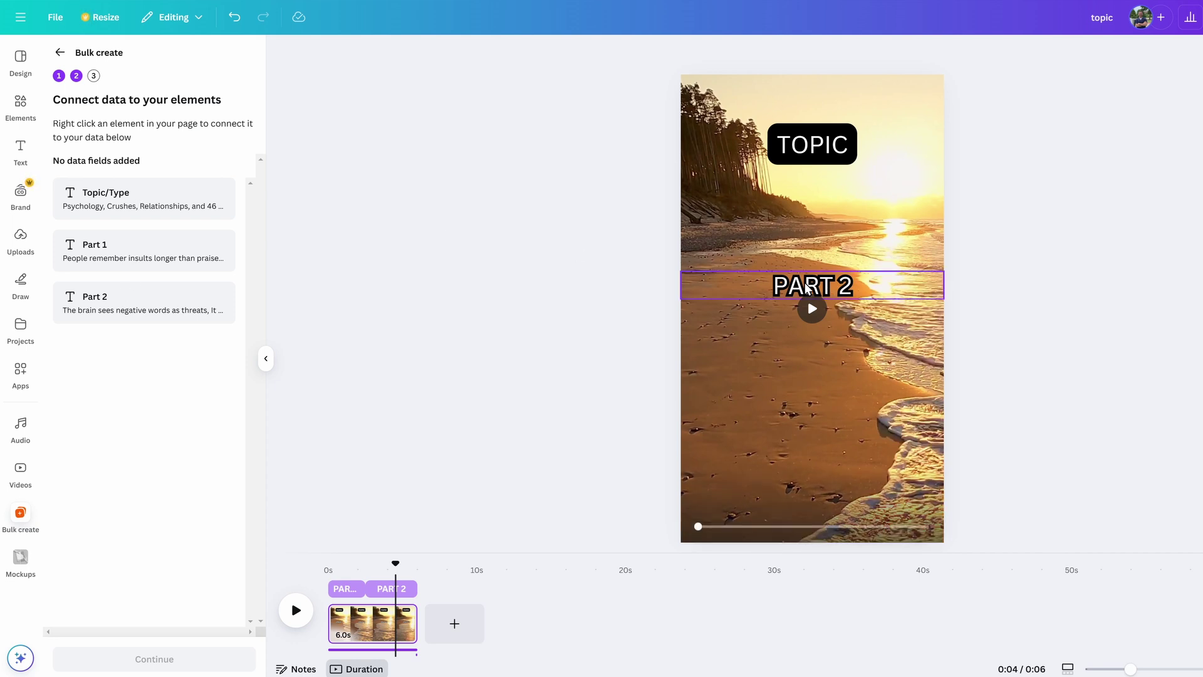
- Connect the TOPIC text to the Topic/Type field and the PART 1 text to the Part 1 field
left_click_drag(396, 568, 346, 567)
left_click(823, 153)
right_click(823, 153)
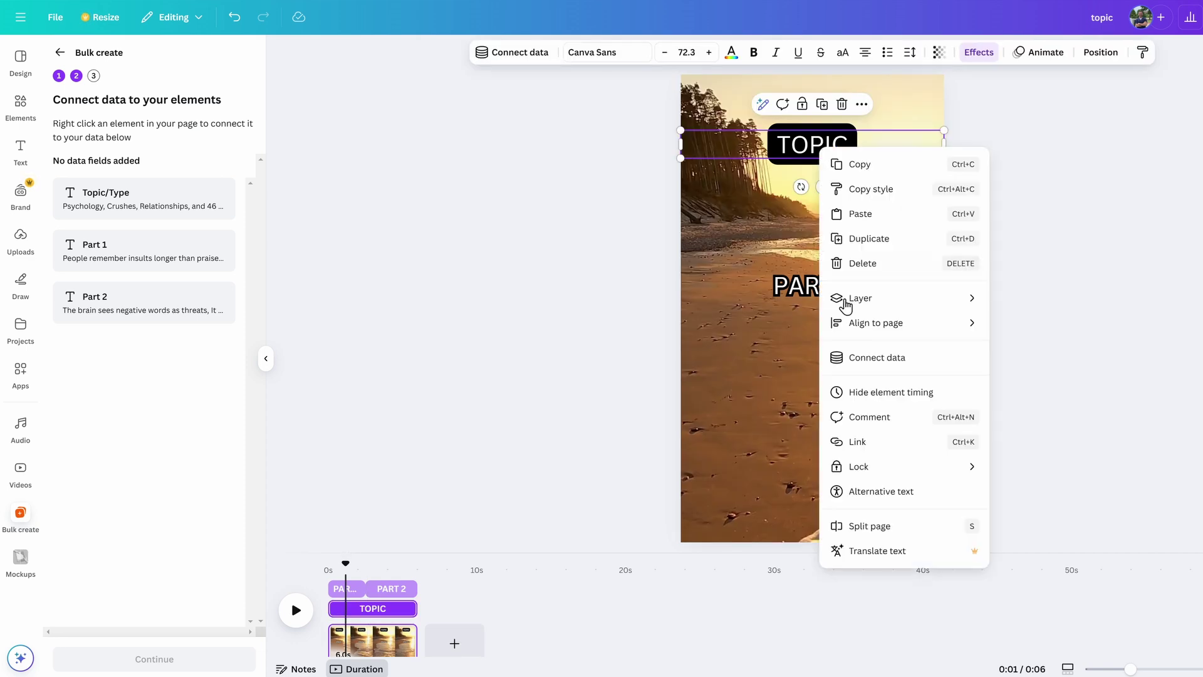
left_click(880, 358)
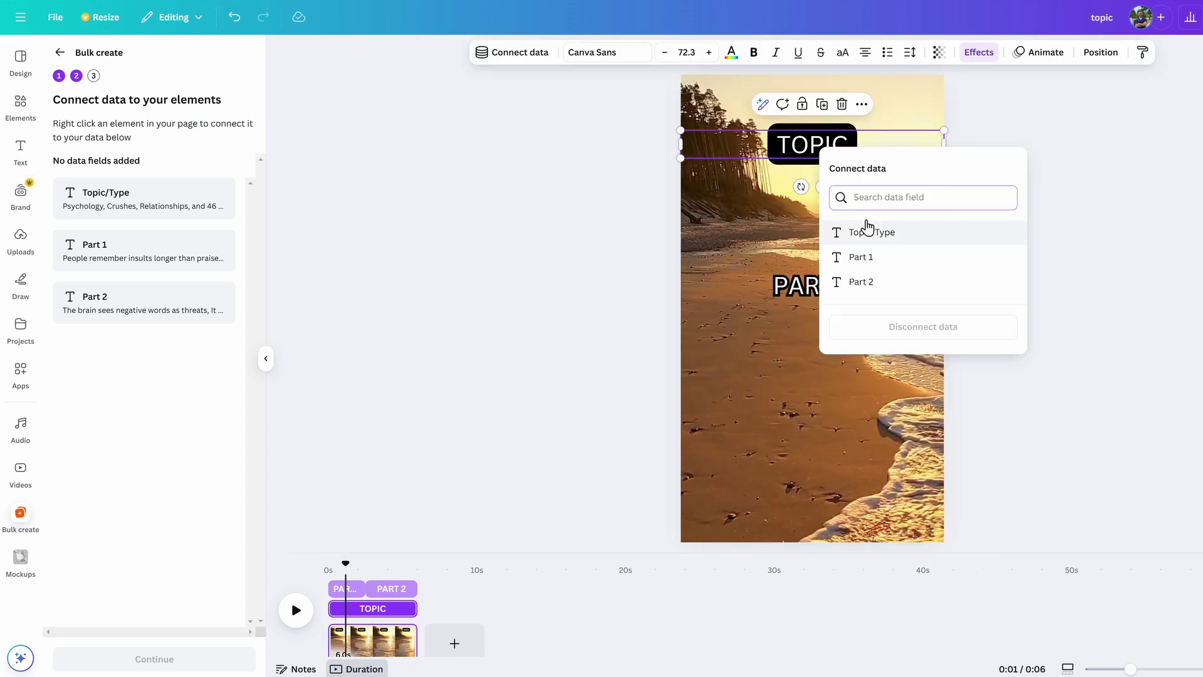
left_click(869, 232)
left_click(833, 292)
right_click(835, 296)
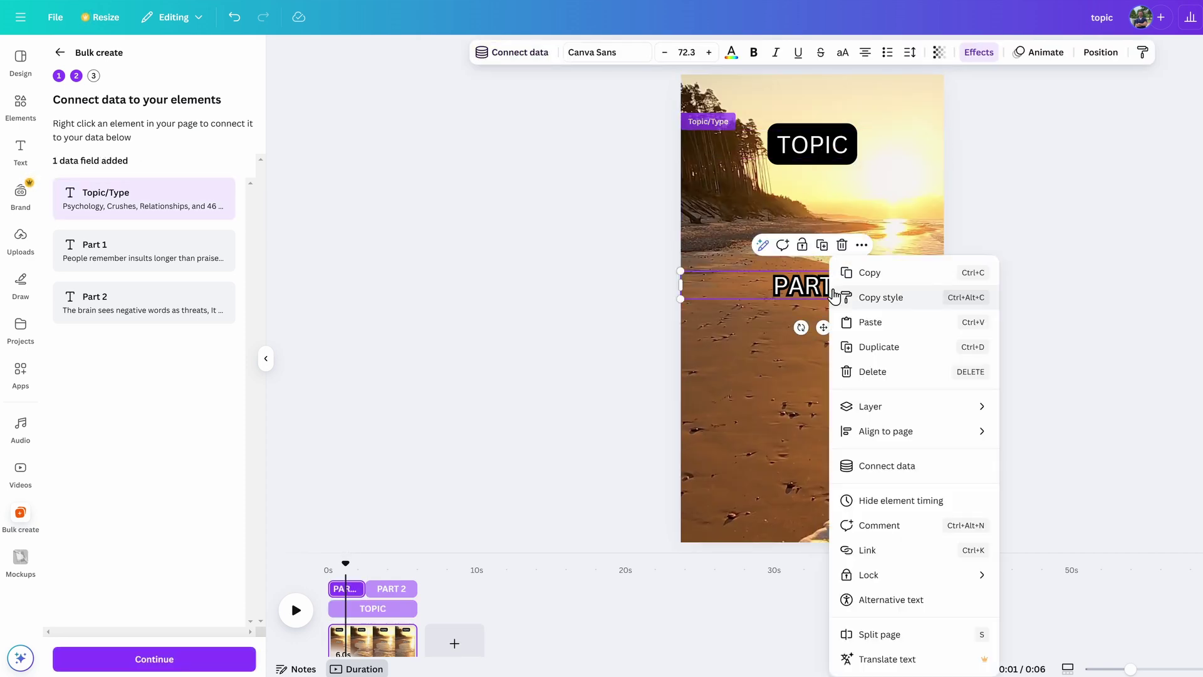
left_click(908, 467)
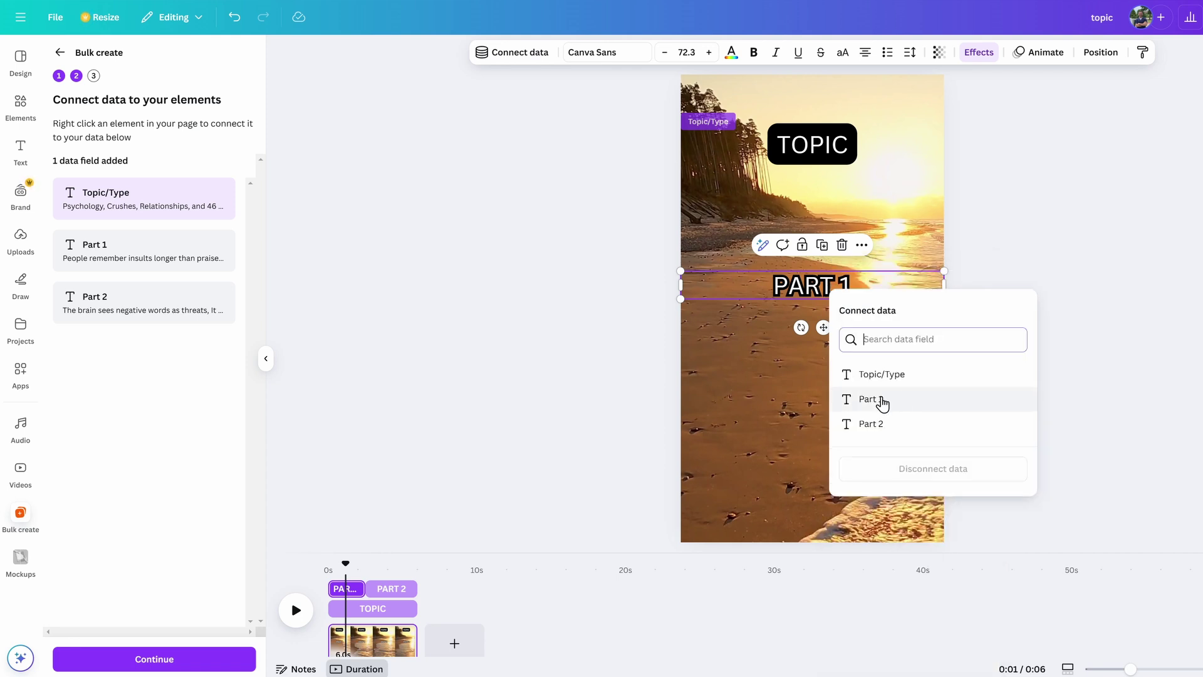
left_click(878, 399)
- Link the PART 2 text to the Part 2 data field and continue to applying the data
left_click(402, 590)
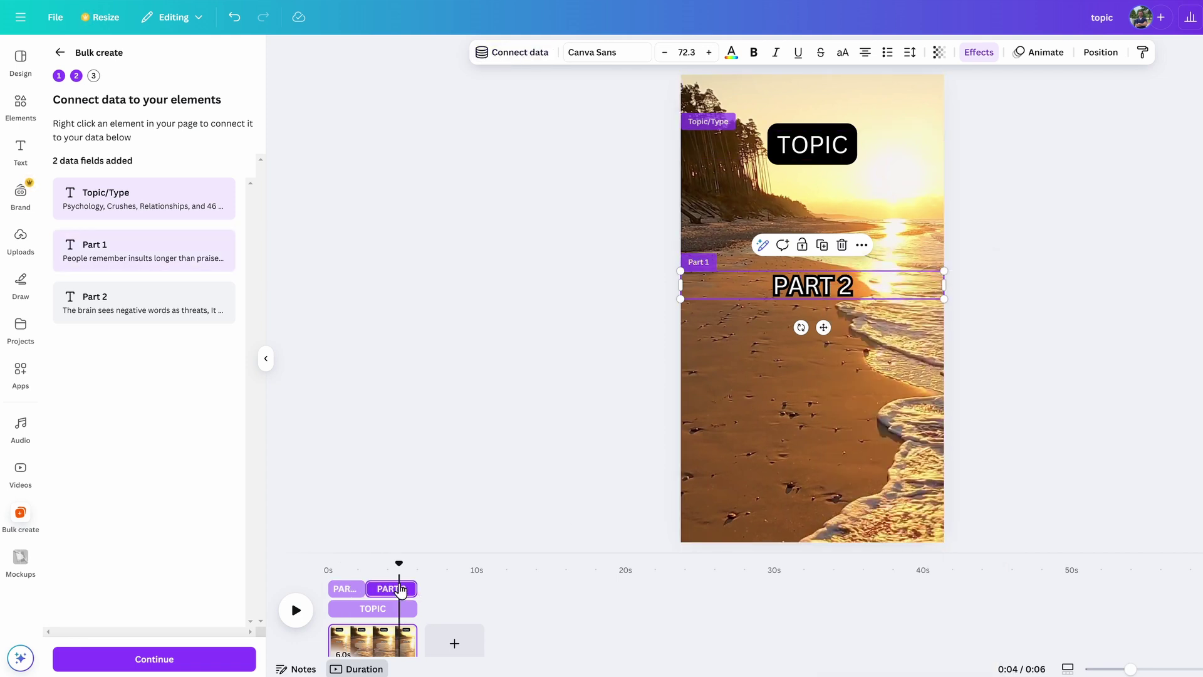
right_click(802, 285)
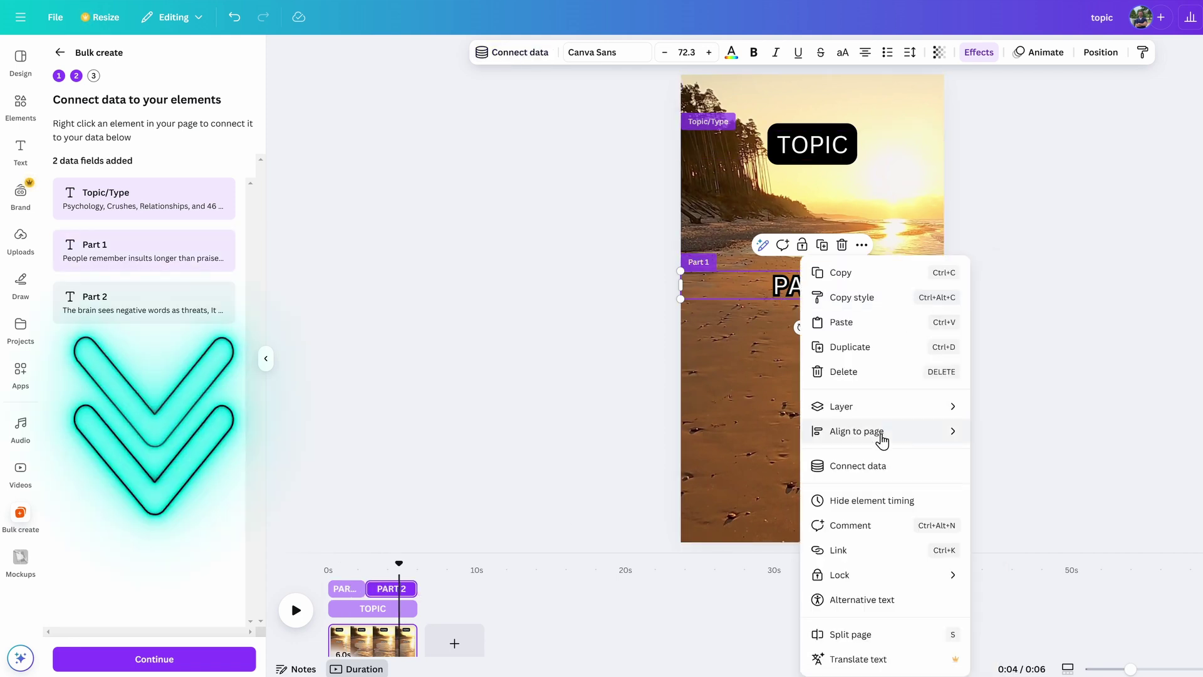
left_click(843, 464)
left_click(843, 411)
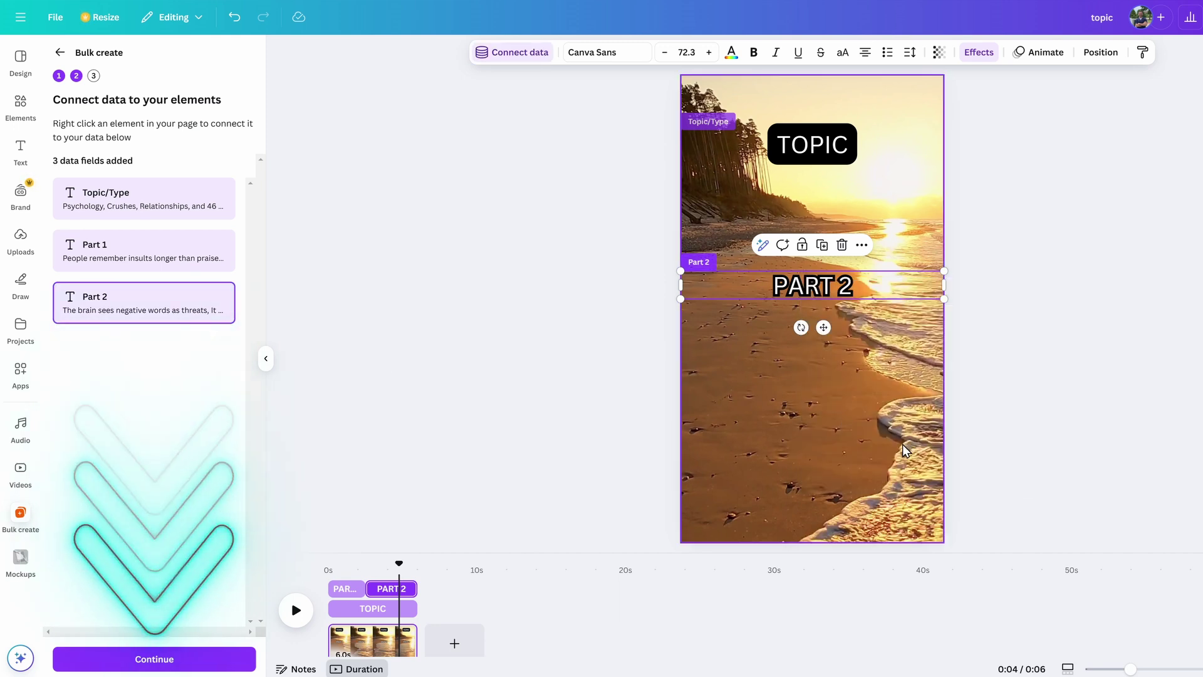
left_click(164, 664)
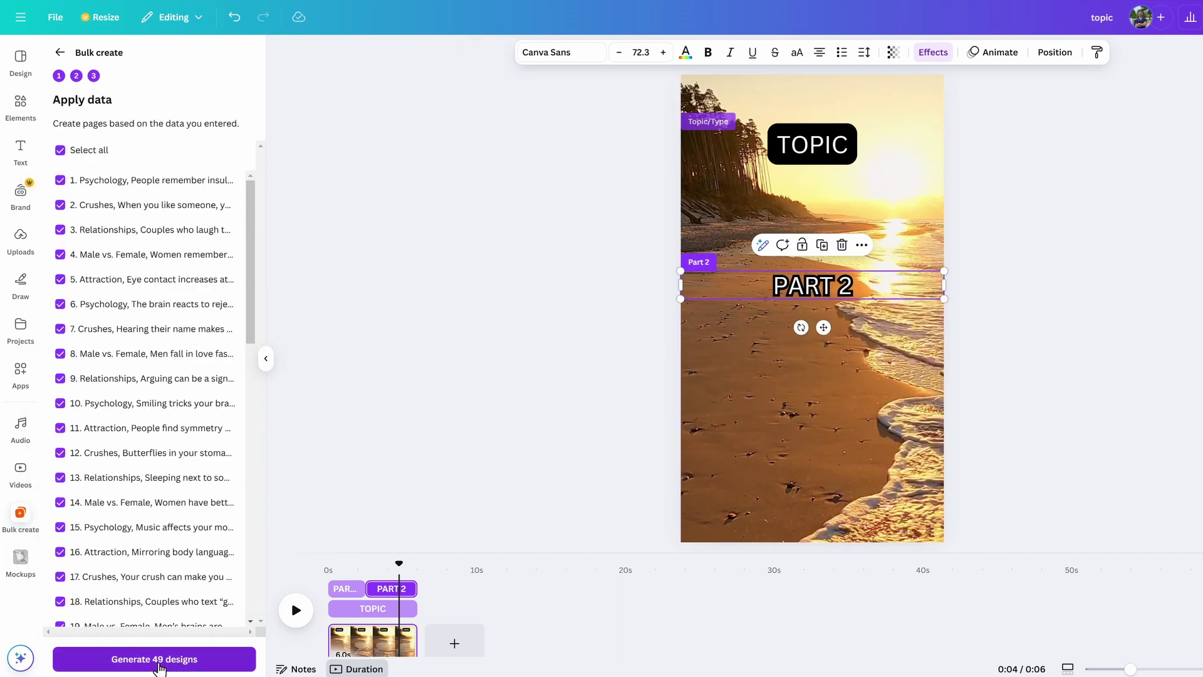
- Generate the 49 designs and set the download to MP4 with pages as separate files
left_click(160, 663)
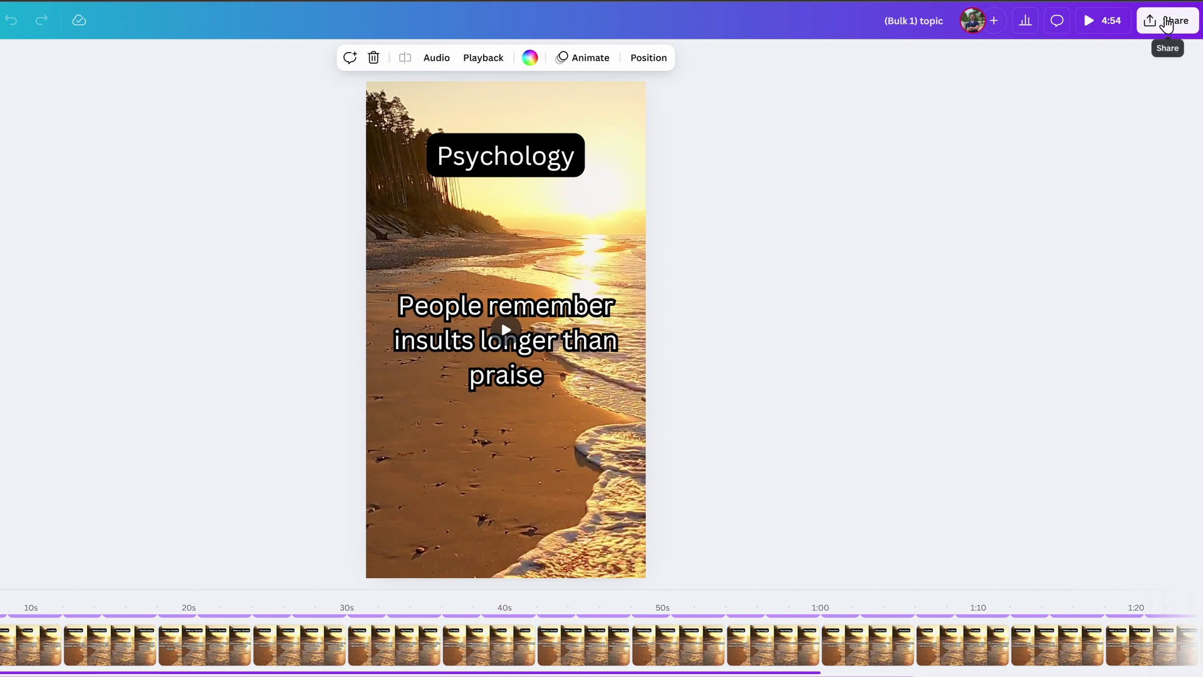
left_click(1169, 23)
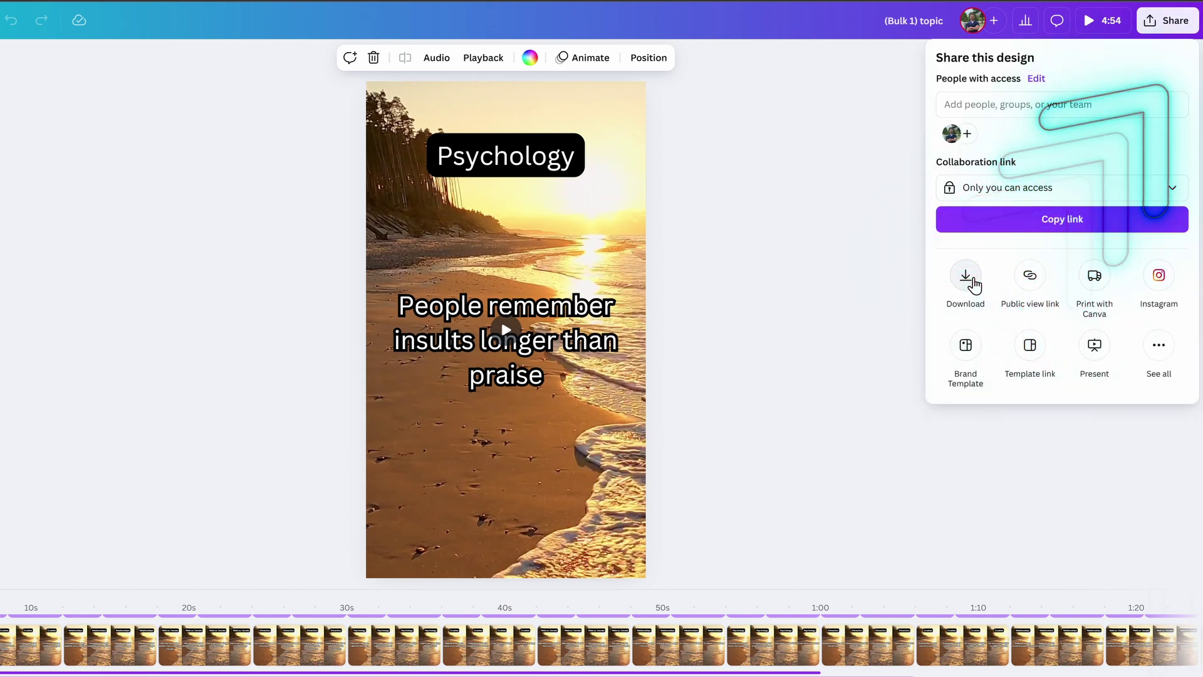
left_click(969, 278)
left_click(945, 268)
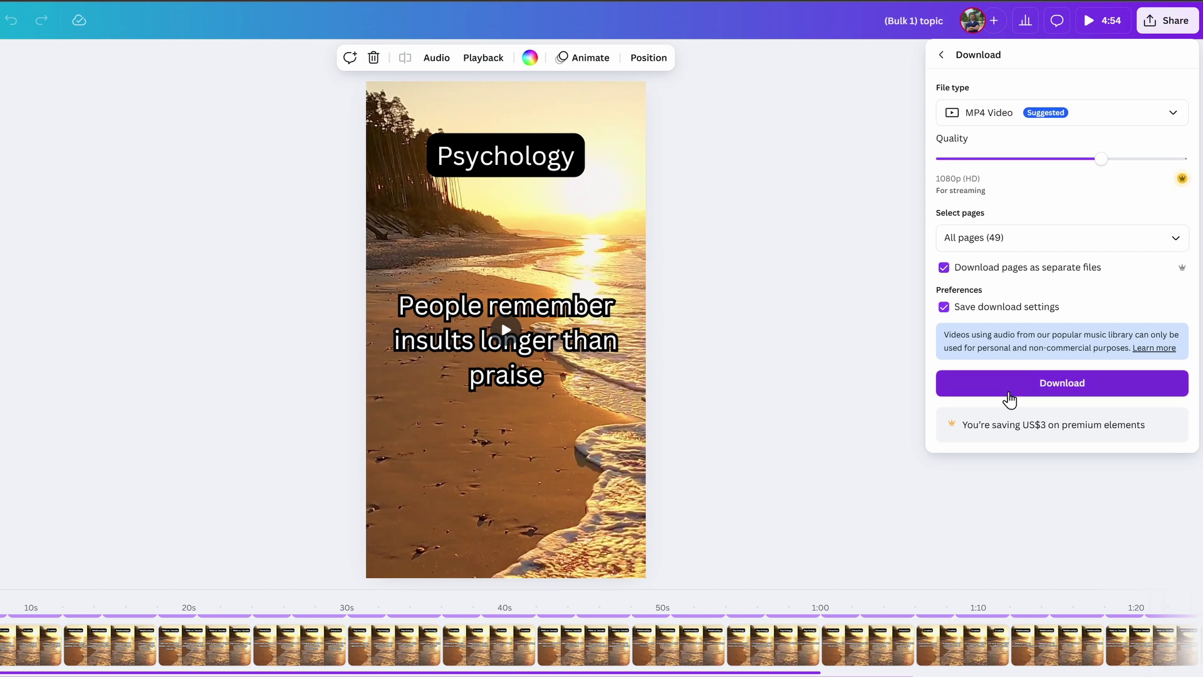
- Download all 49 generated pages as separate MP4 videos
left_click(1010, 399)
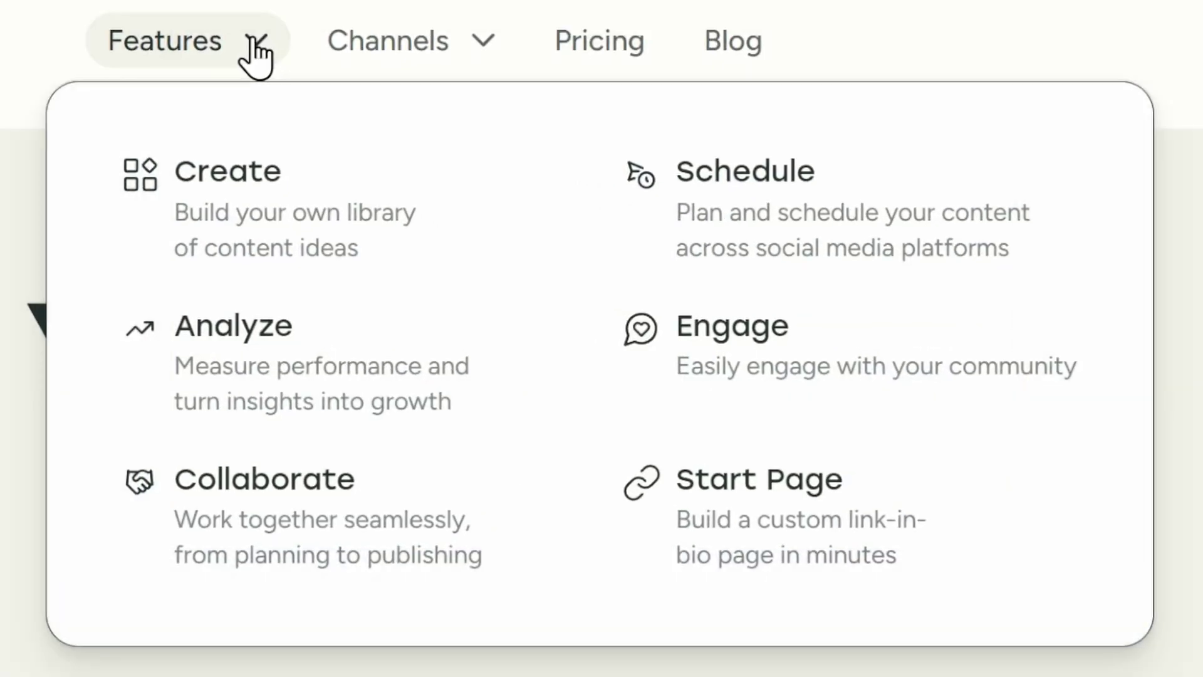
- Browse Buffer's features and channels menu and its 'Your content, everywhere' homepage headline
left_click(498, 78)
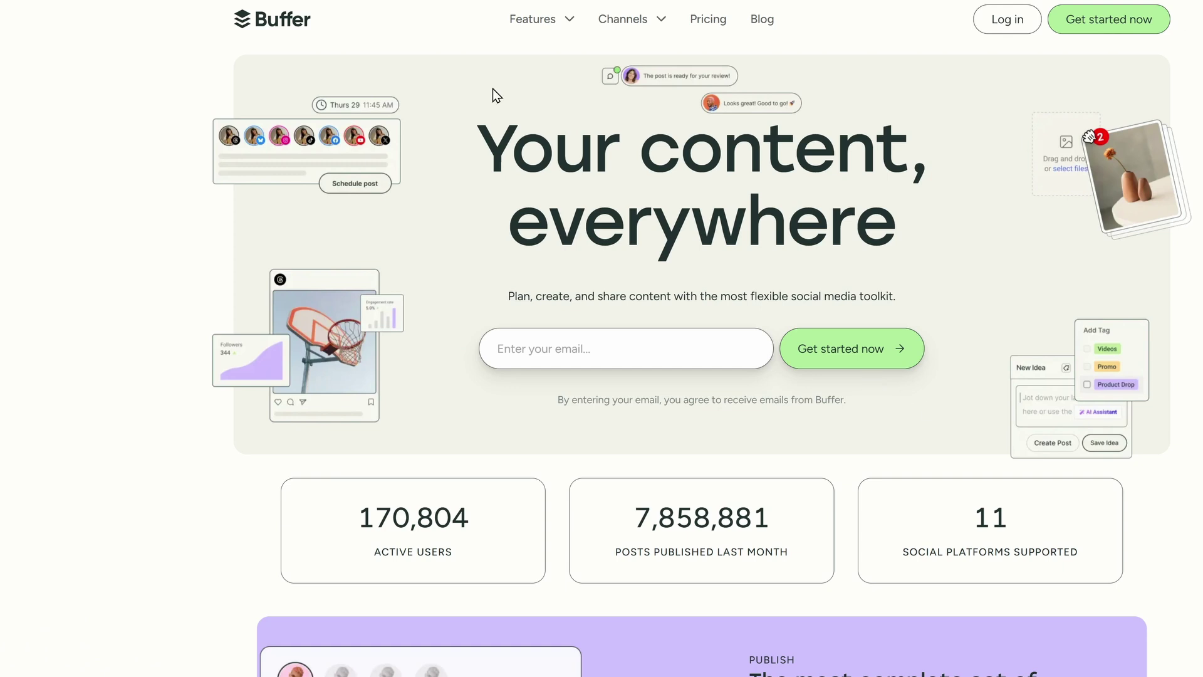
left_click_drag(492, 94, 1018, 282)
left_click(969, 319)
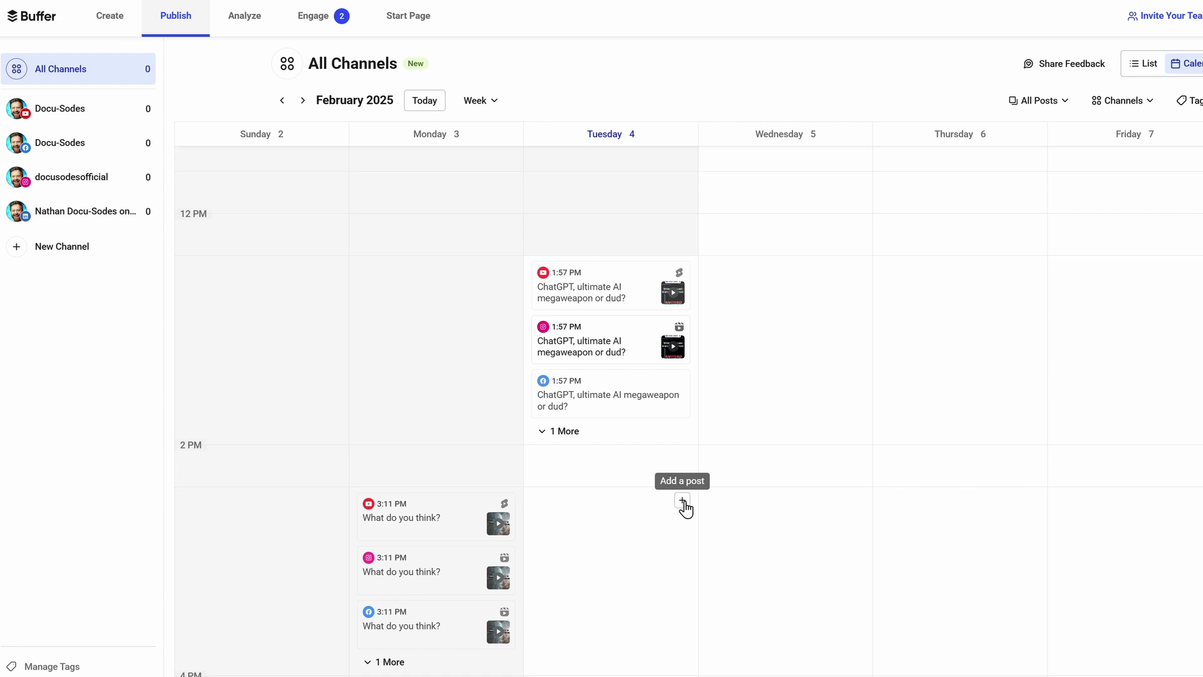
- Start a Tuesday 4 PM post for all channels captioned 'THIS AI TOOL IS SERIOUSLY THE BEST THING IVE USED!'
scroll(688, 508, "down", 4)
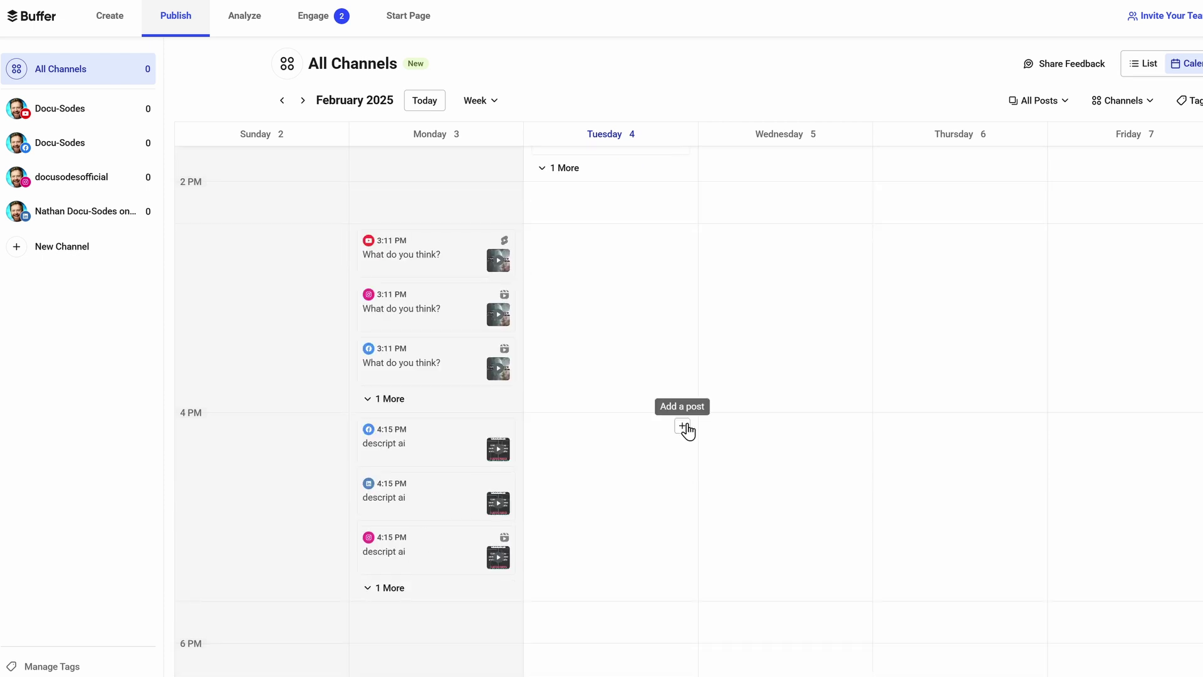
left_click(684, 427)
left_click(502, 130)
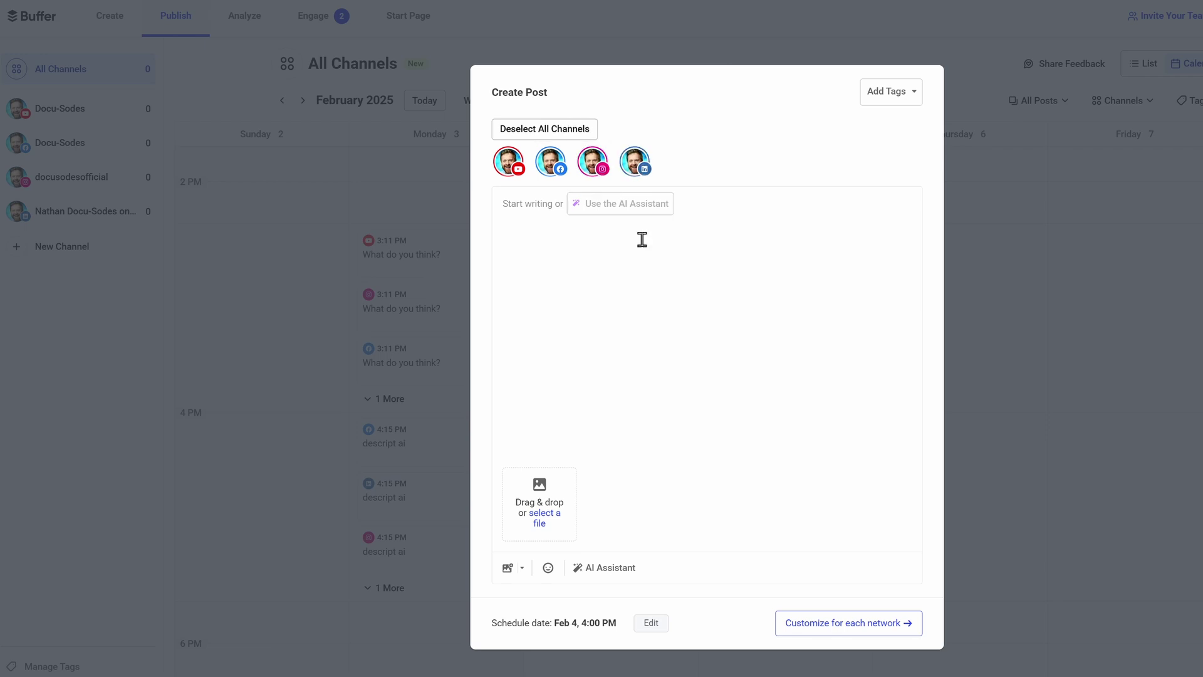
left_click(507, 202)
type("THIS AI TOOL IS S")
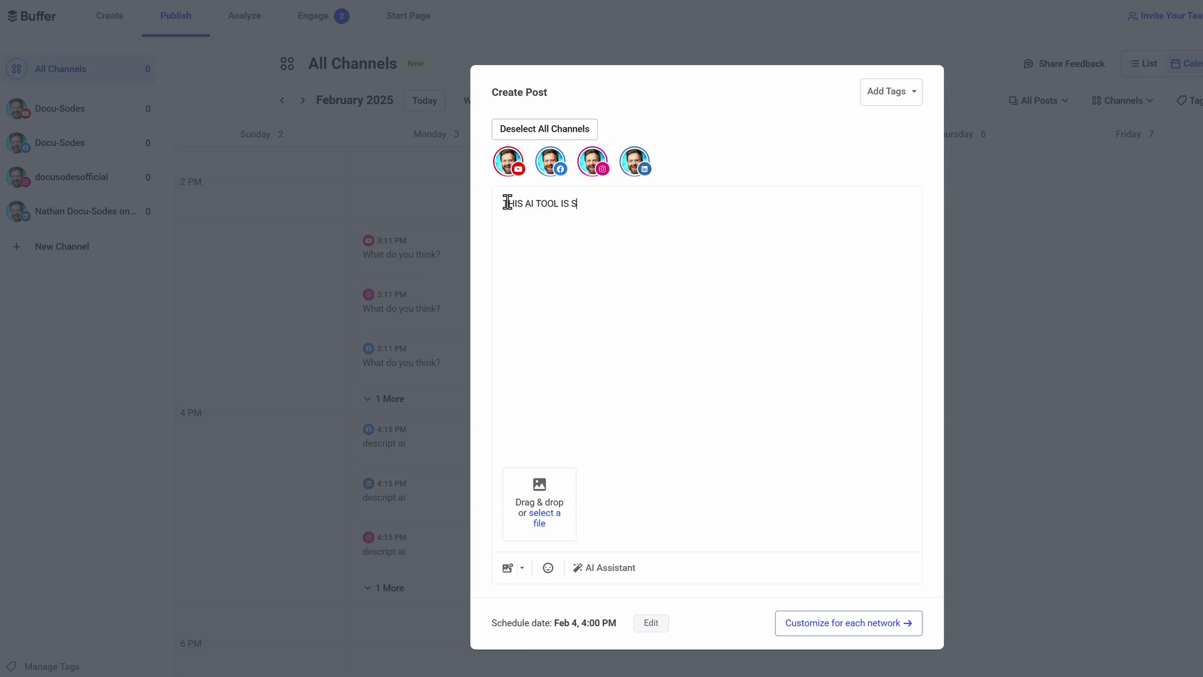
type("ERIOUSLY THE BEST THING IVE")
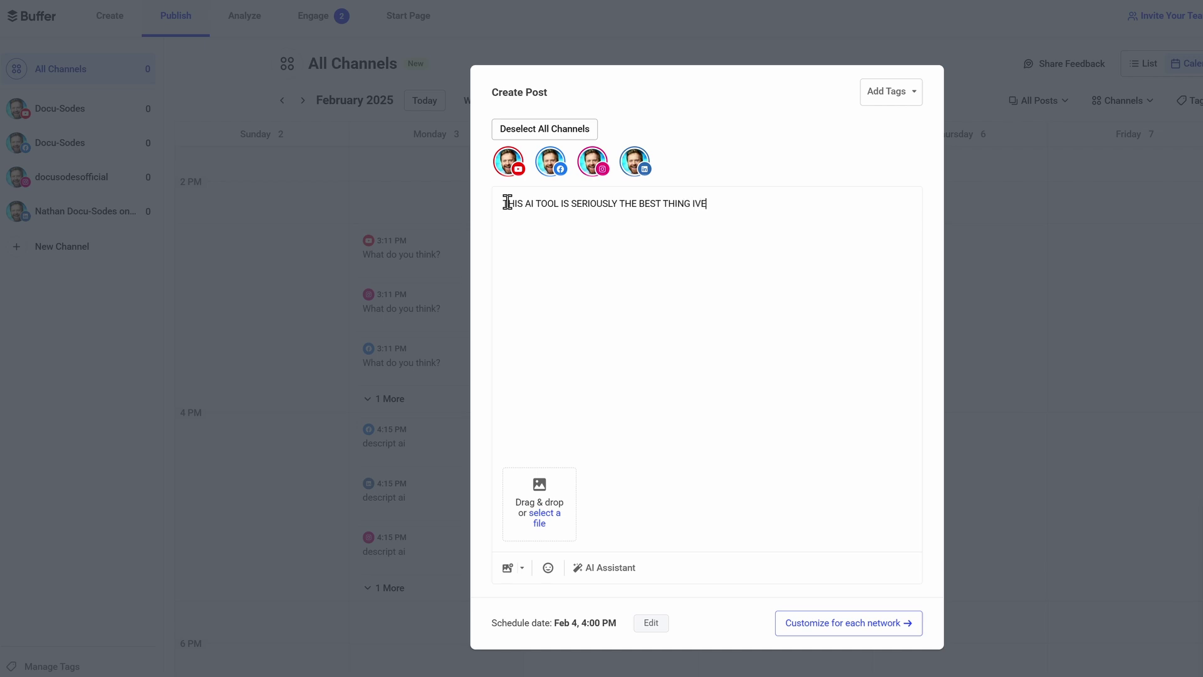
type(" USED!")
- Select the caption text, keep the Feb 4, 4:00 PM schedule and customize the post per network
key("ctrl+a")
key("ctrl+c")
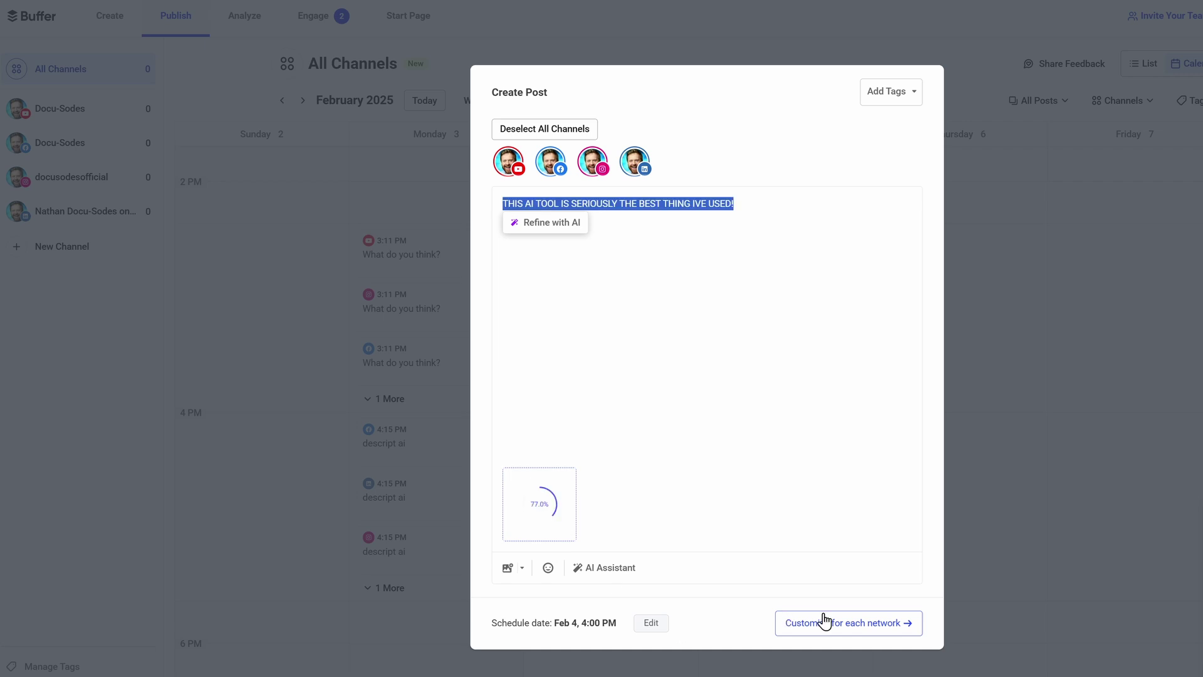
left_click(652, 623)
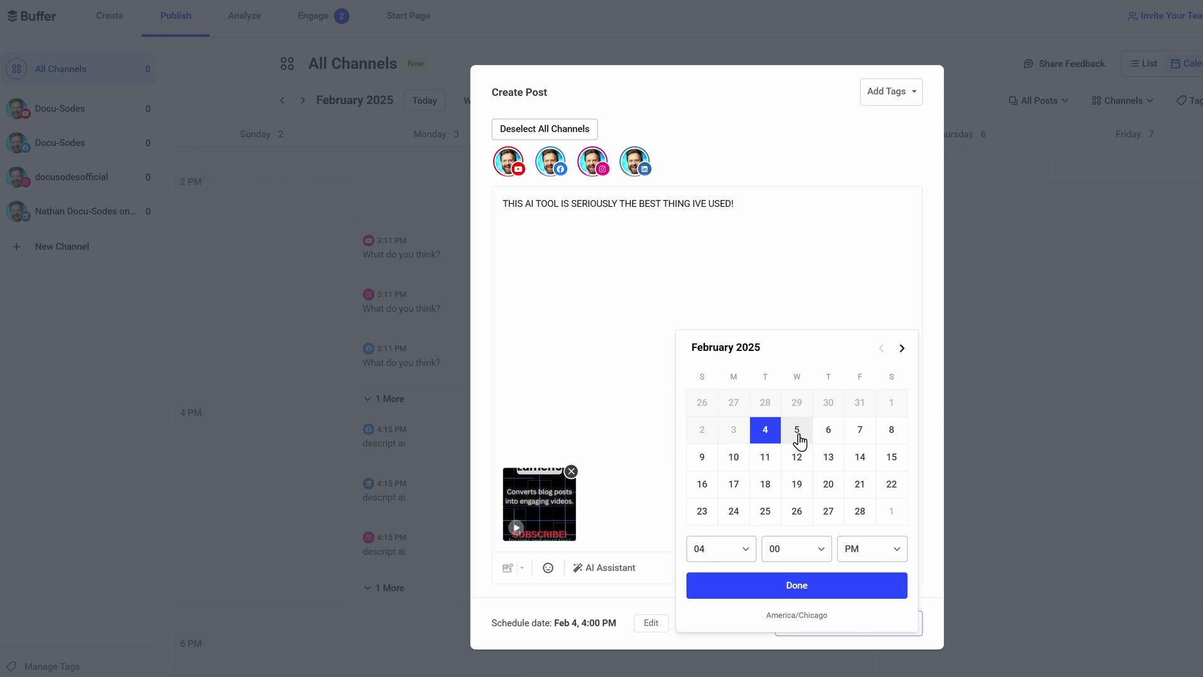
left_click(805, 586)
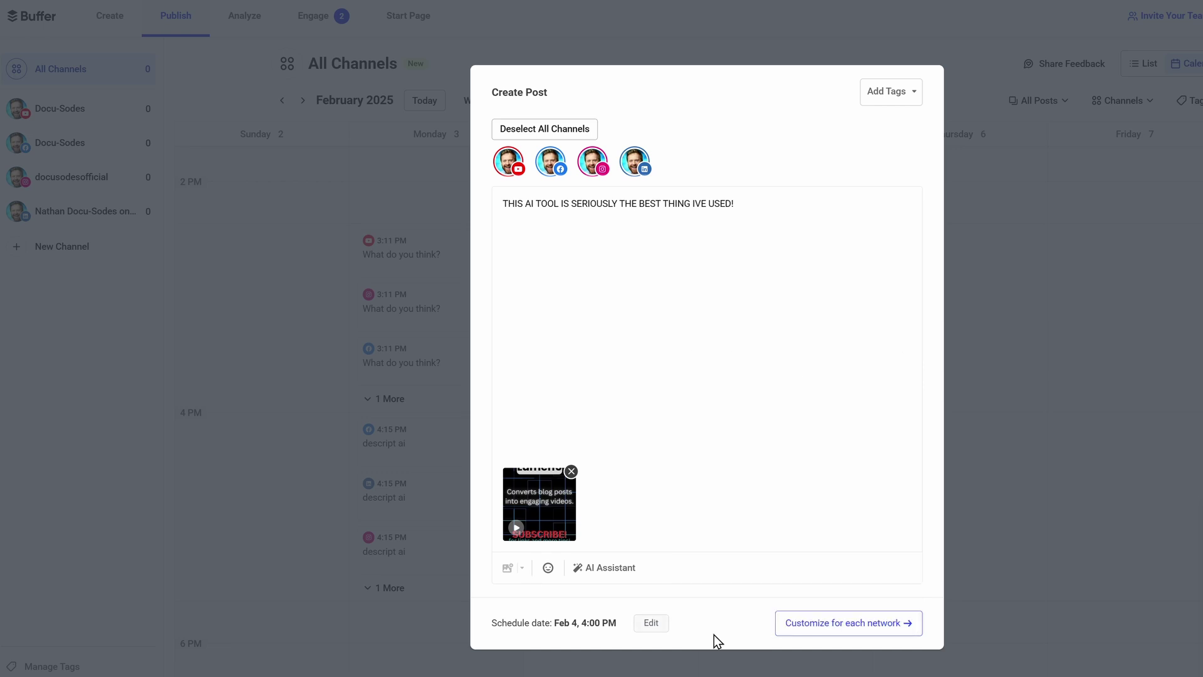
left_click(841, 625)
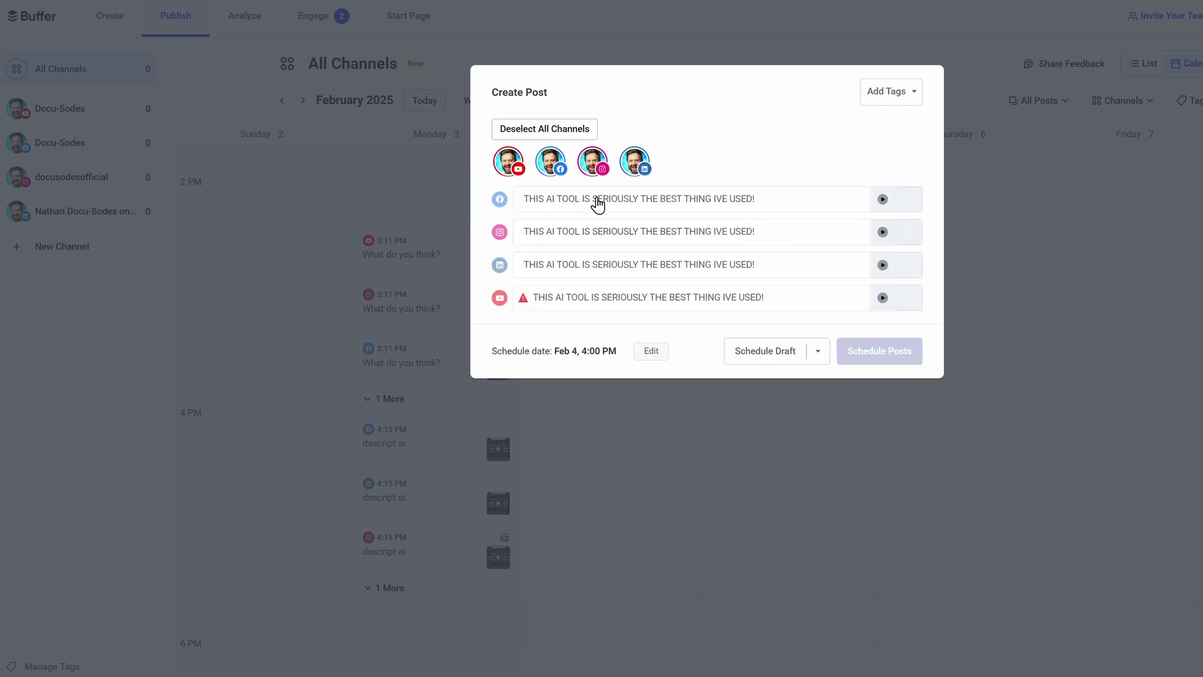
- Paste the caption 'THIS AI TOOL IS SERIOUSLY THE BEST THING IVE USED!' as the YouTube Short title
left_click(639, 297)
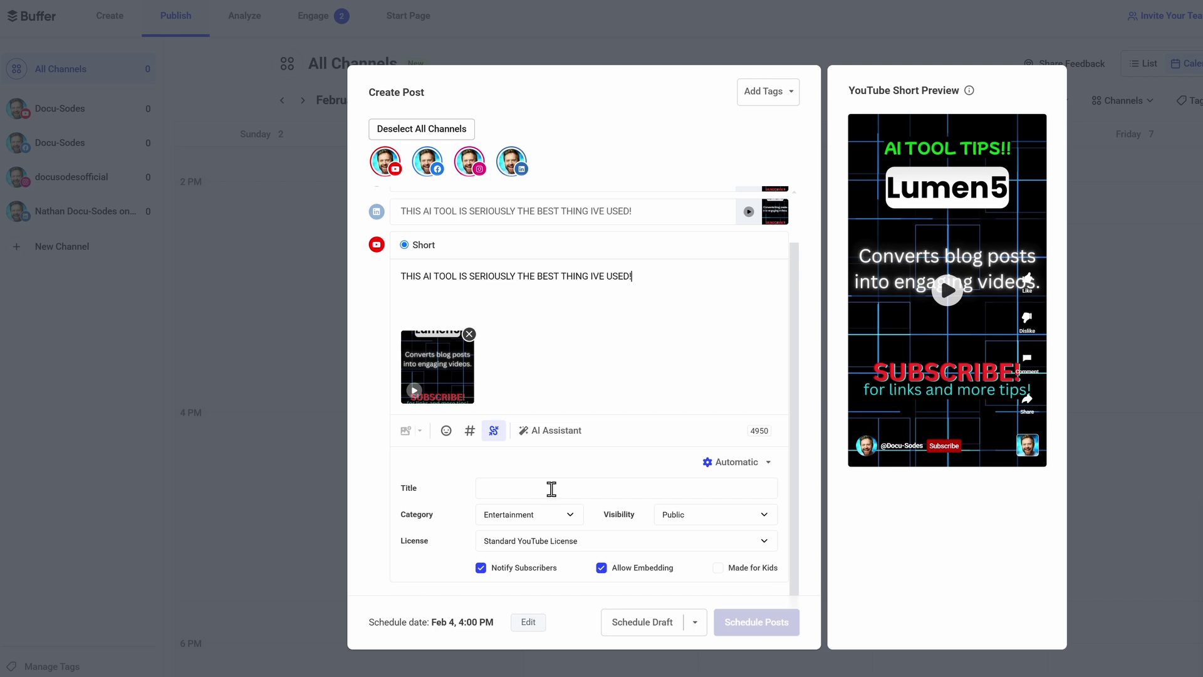
left_click(551, 488)
key("ctrl+v")
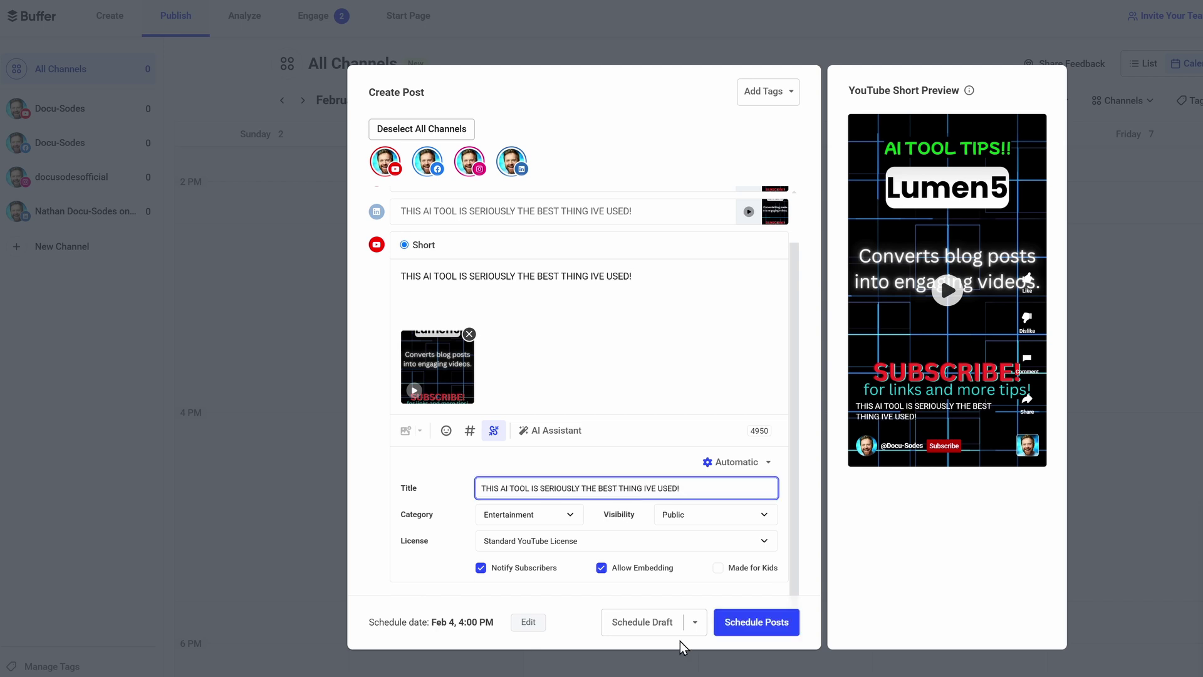
left_click(695, 622)
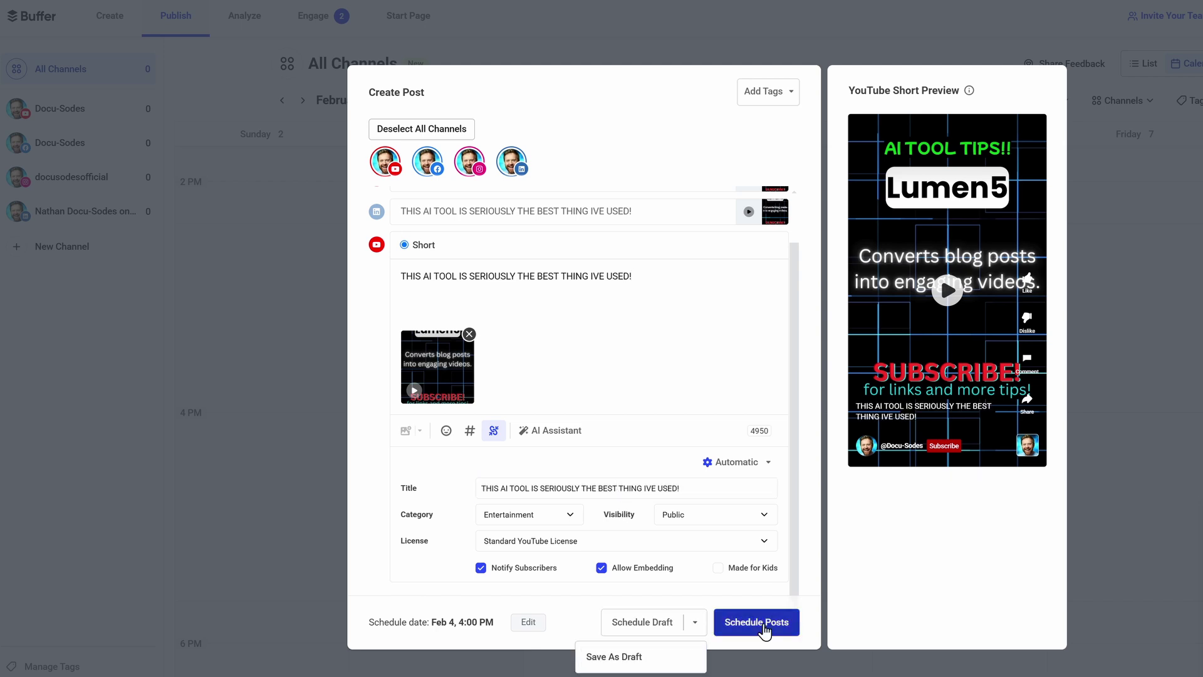
left_click(754, 338)
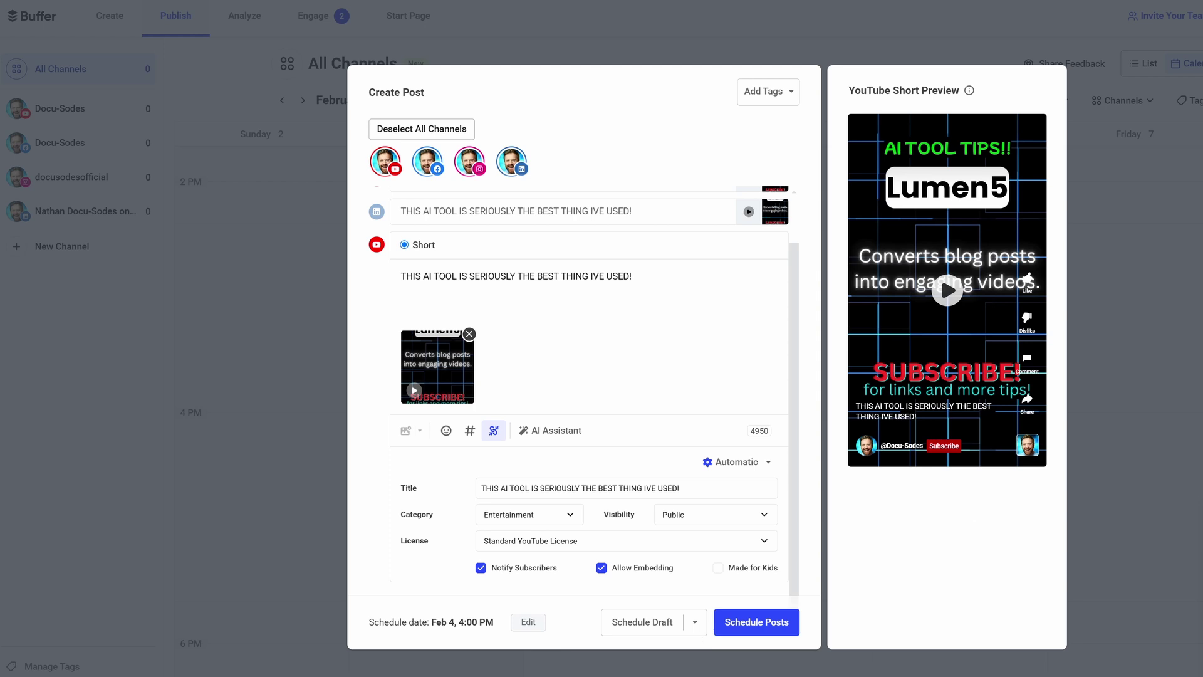